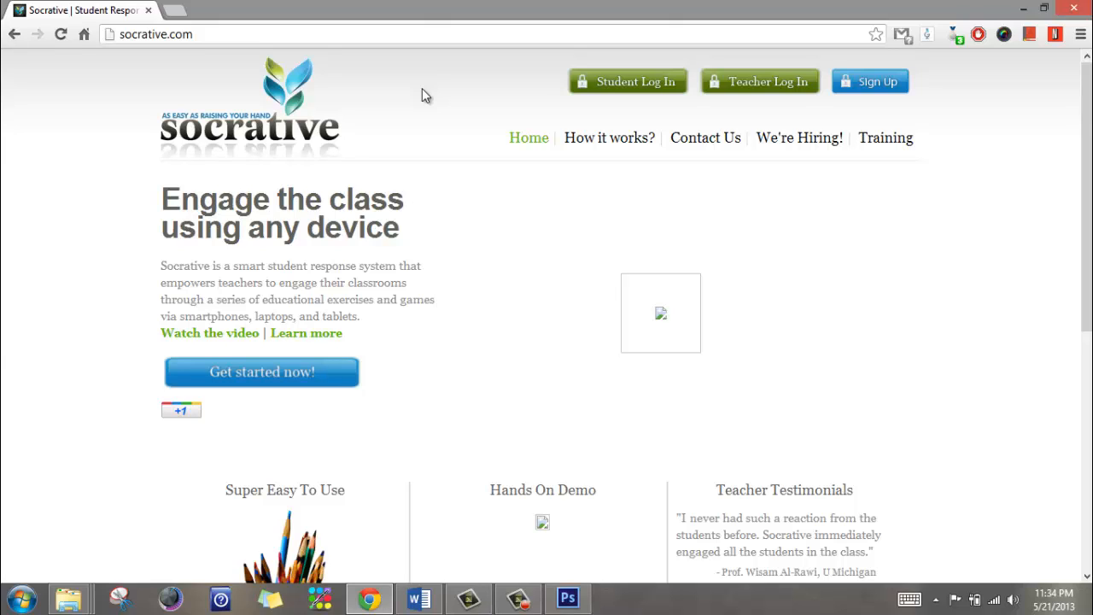
Select the current socrative.com web address in Chrome's address bar
{"action": "left_click", "coordinate": [389, 36]}
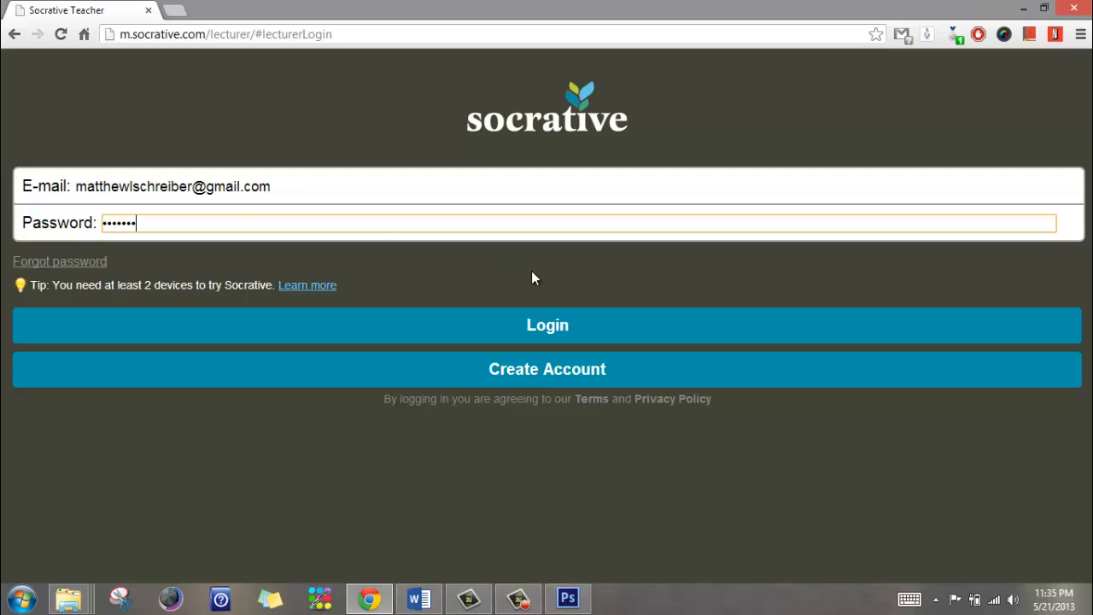
Log in to the teacher account with the filled-in e-mail and password
{"action": "left_click", "coordinate": [551, 324]}
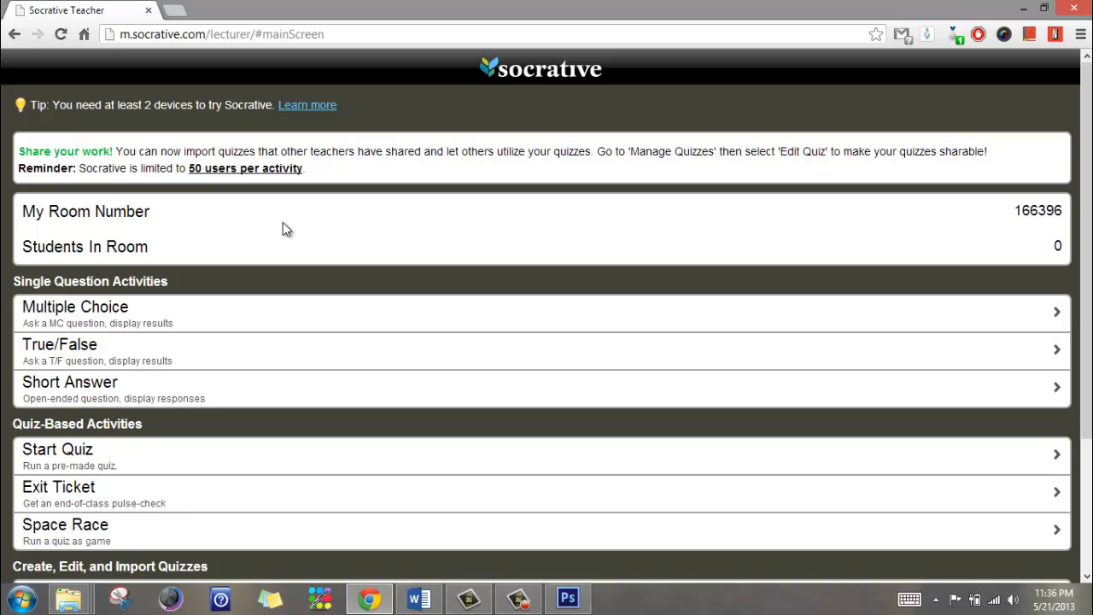
{"action": "scroll", "coordinate": [283, 223], "scroll_direction": "down", "scroll_amount": 2}
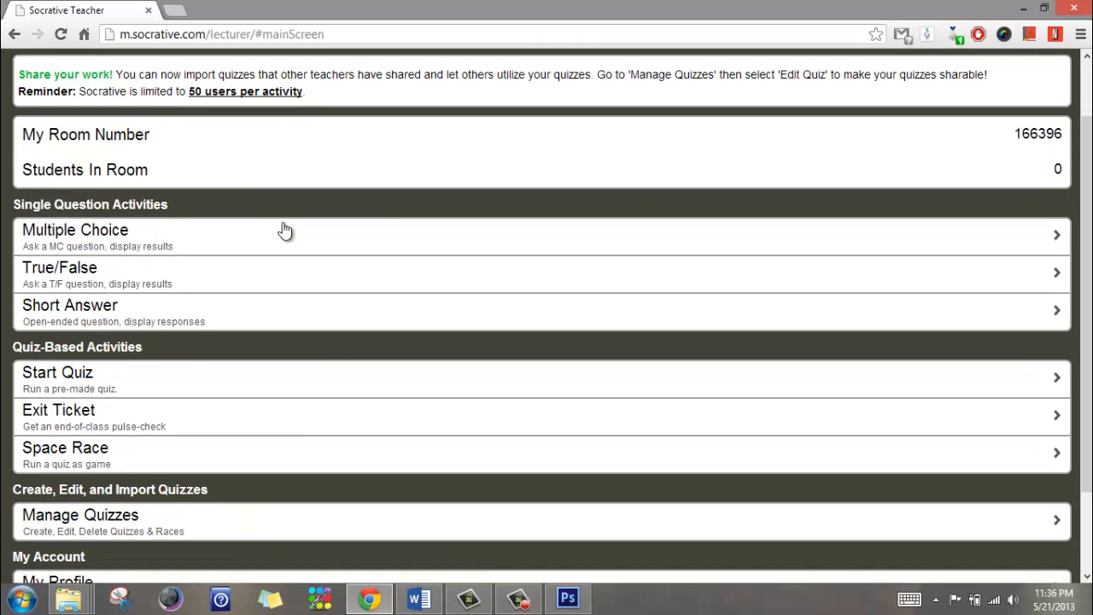
{"action": "scroll", "coordinate": [282, 222], "scroll_direction": "up", "scroll_amount": 2}
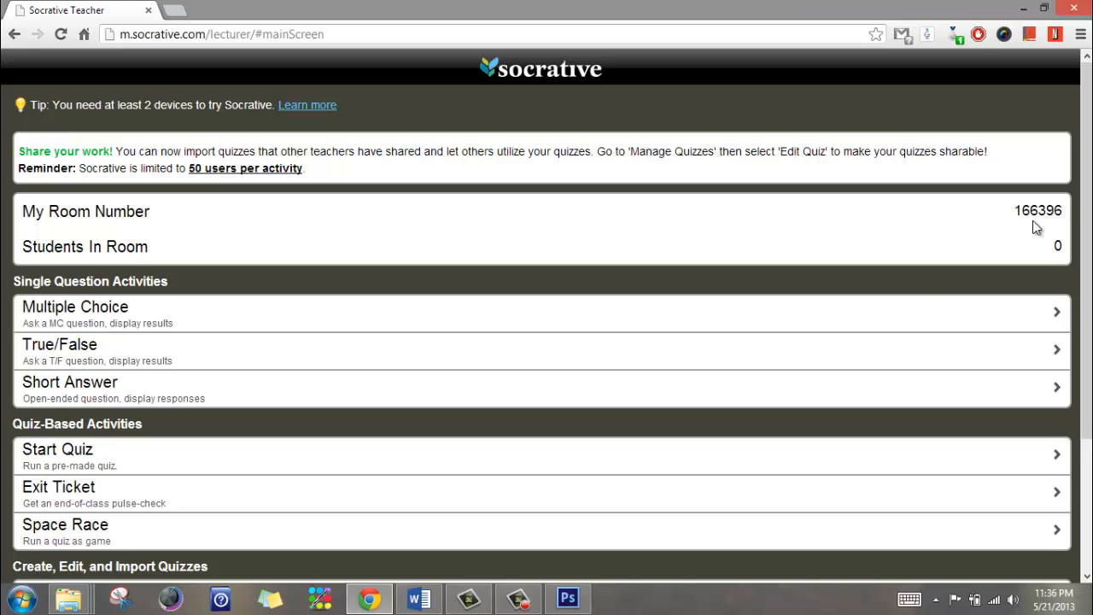
{"action": "scroll", "coordinate": [676, 338], "scroll_direction": "down", "scroll_amount": 3}
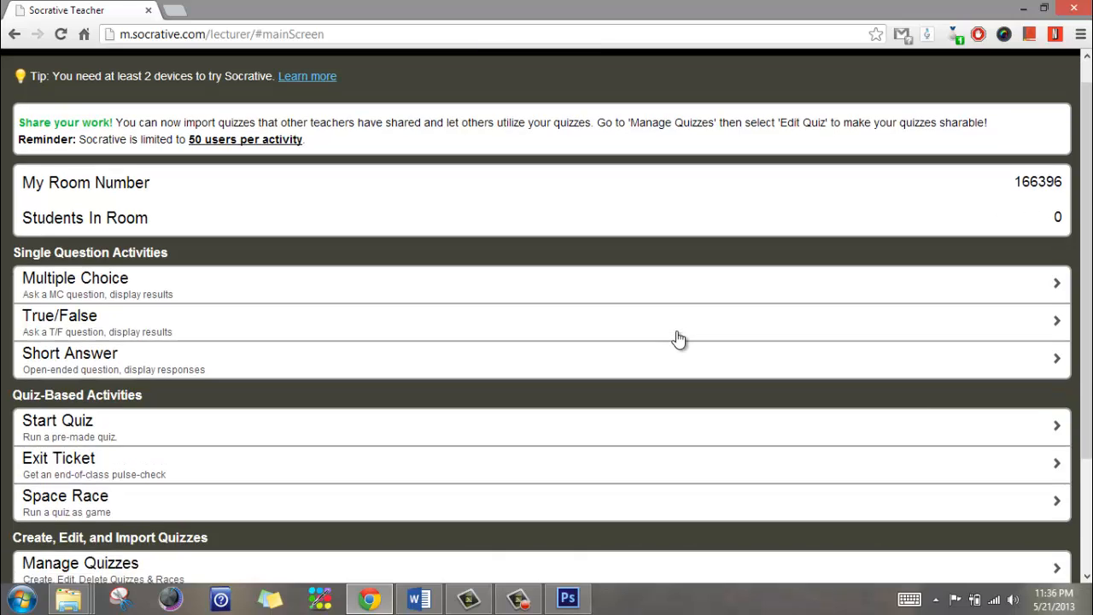
{"action": "scroll", "coordinate": [374, 282], "scroll_direction": "up", "scroll_amount": 3}
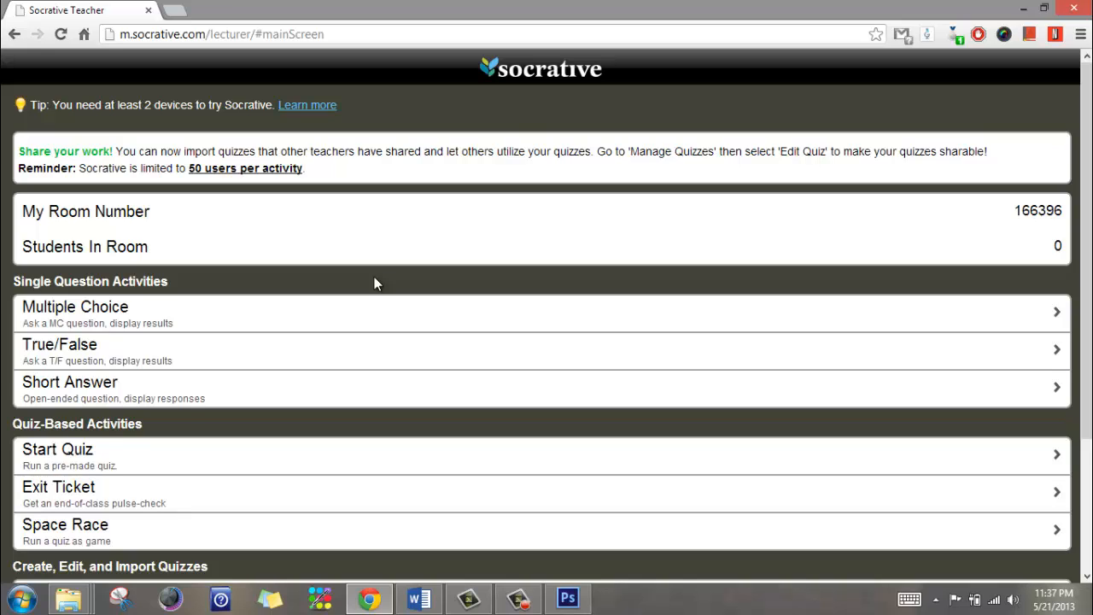
{"action": "scroll", "coordinate": [374, 277], "scroll_direction": "down", "scroll_amount": 2}
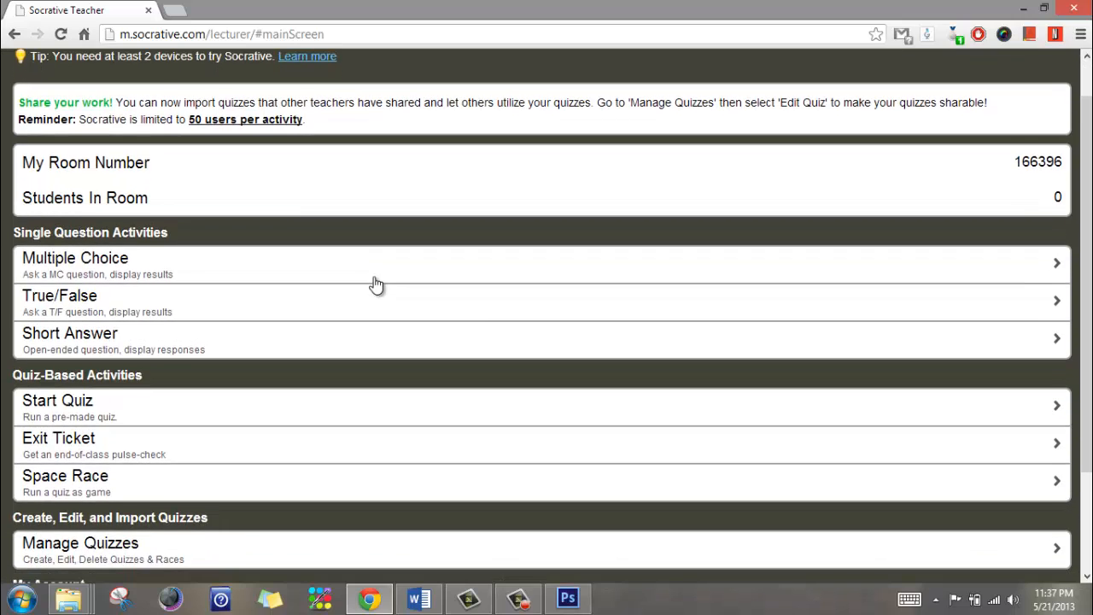
{"action": "scroll", "coordinate": [374, 277], "scroll_direction": "up", "scroll_amount": 2}
{"action": "scroll", "coordinate": [374, 283], "scroll_direction": "down", "scroll_amount": 1}
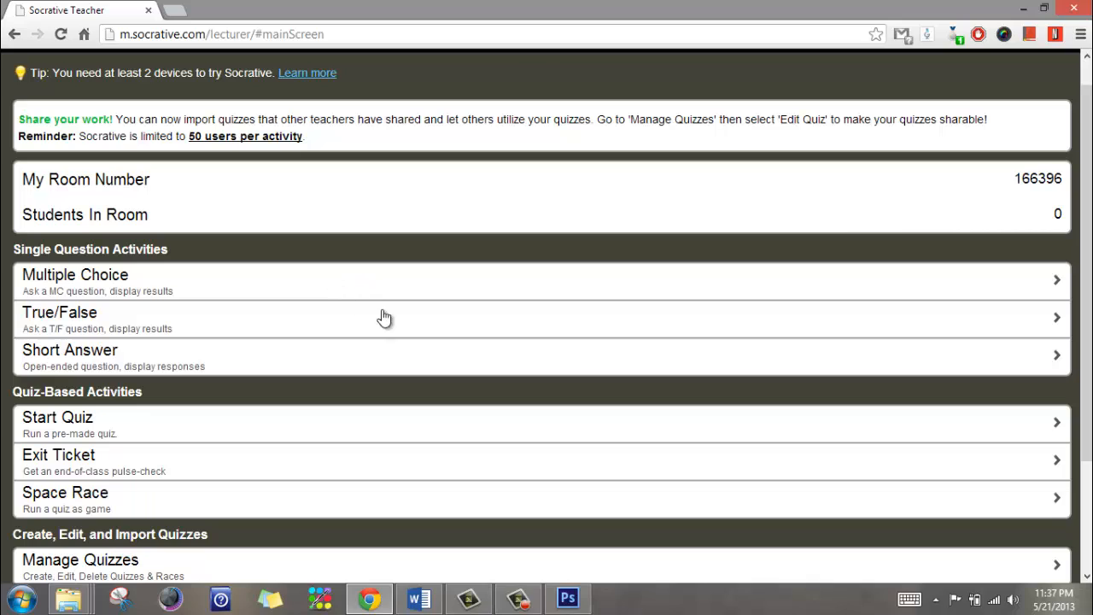
{"action": "scroll", "coordinate": [380, 317], "scroll_direction": "up", "scroll_amount": 1}
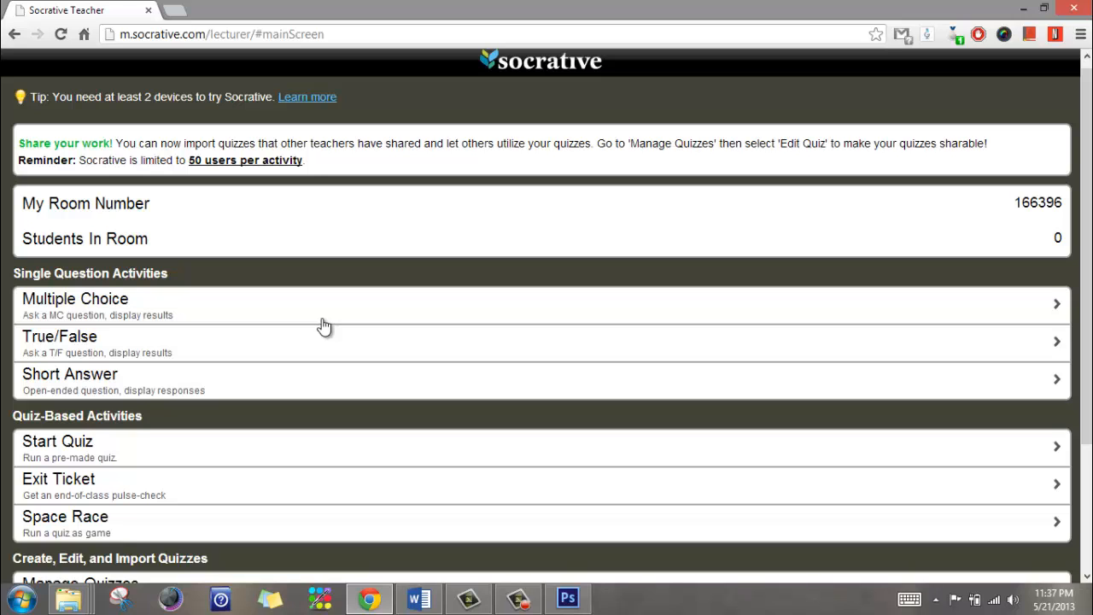
{"action": "scroll", "coordinate": [324, 326], "scroll_direction": "down", "scroll_amount": 3}
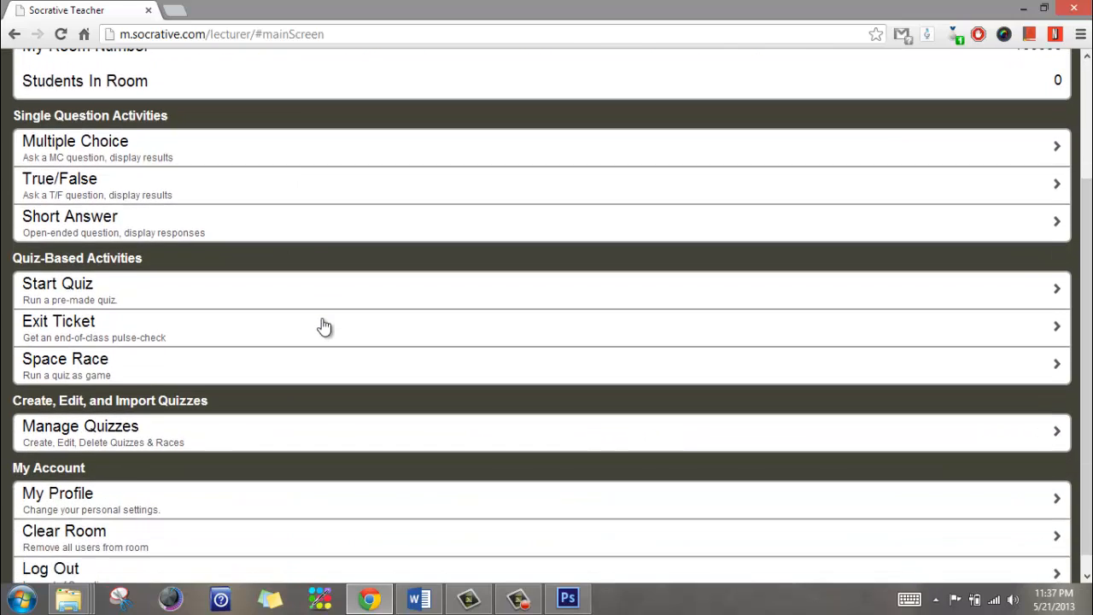
{"action": "scroll", "coordinate": [324, 326], "scroll_direction": "down", "scroll_amount": 1}
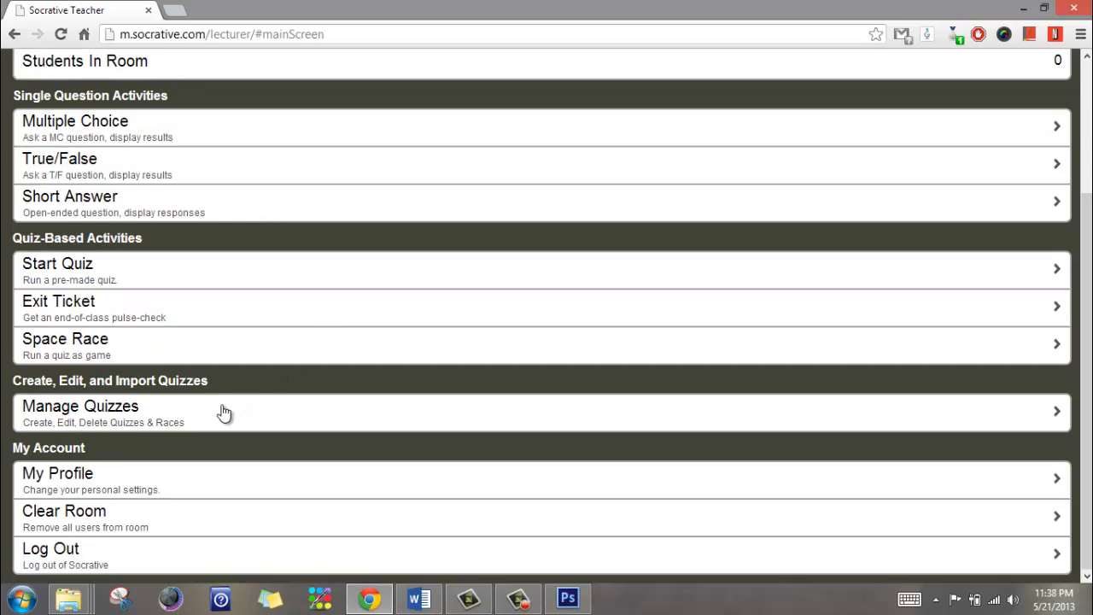
{"action": "left_click", "coordinate": [159, 416]}
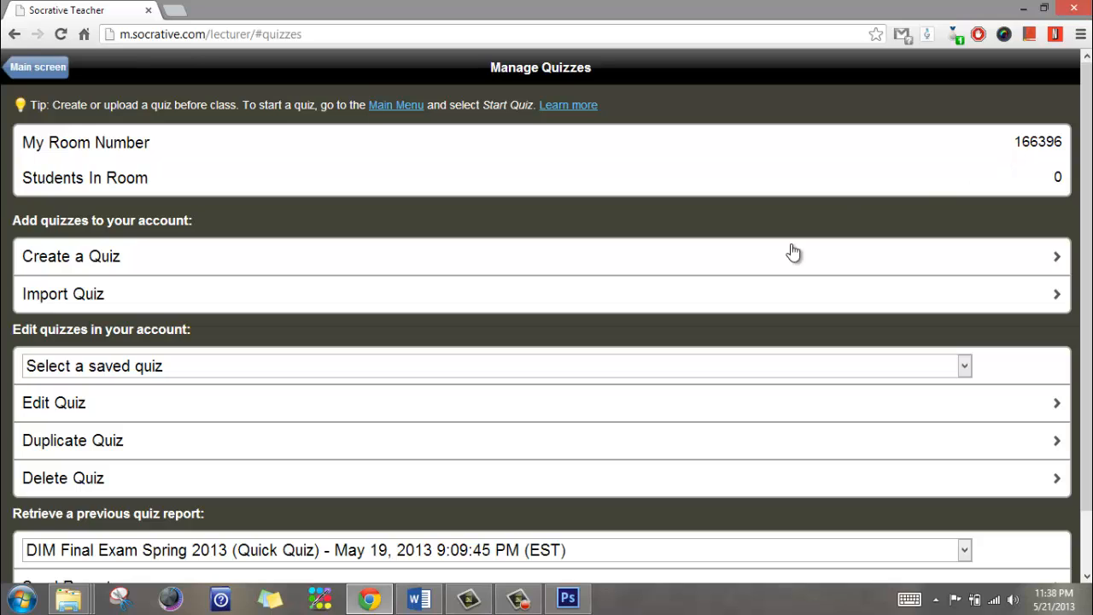
Choose Access Quiz Units A&B from the saved quizzes and open it for editing
{"action": "scroll", "coordinate": [803, 401], "scroll_direction": "down", "scroll_amount": 1}
{"action": "scroll", "coordinate": [803, 401], "scroll_direction": "down", "scroll_amount": 1}
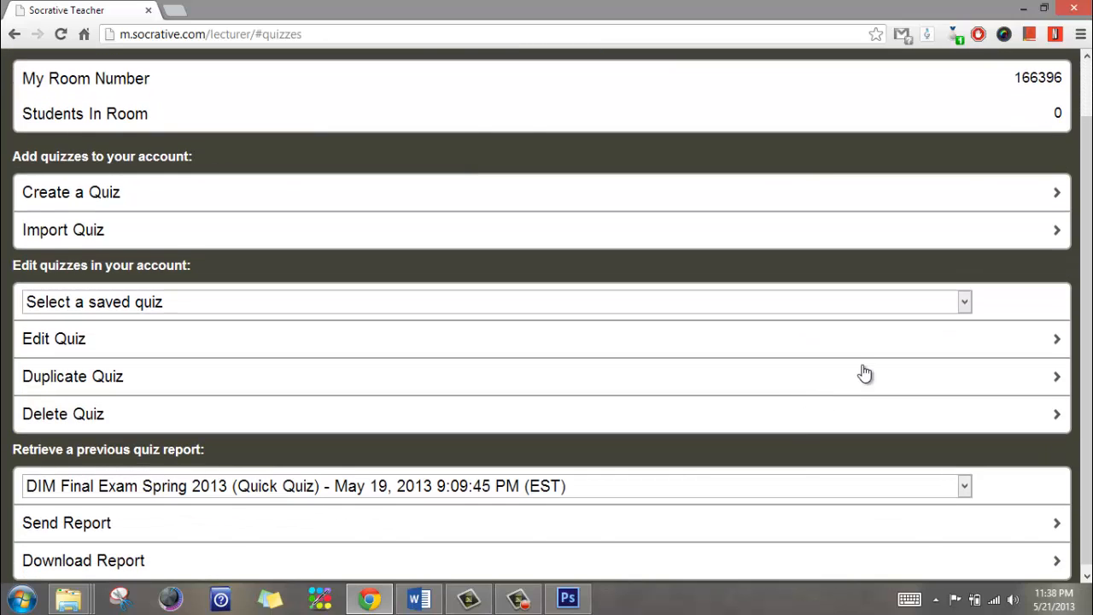
{"action": "left_click", "coordinate": [964, 306]}
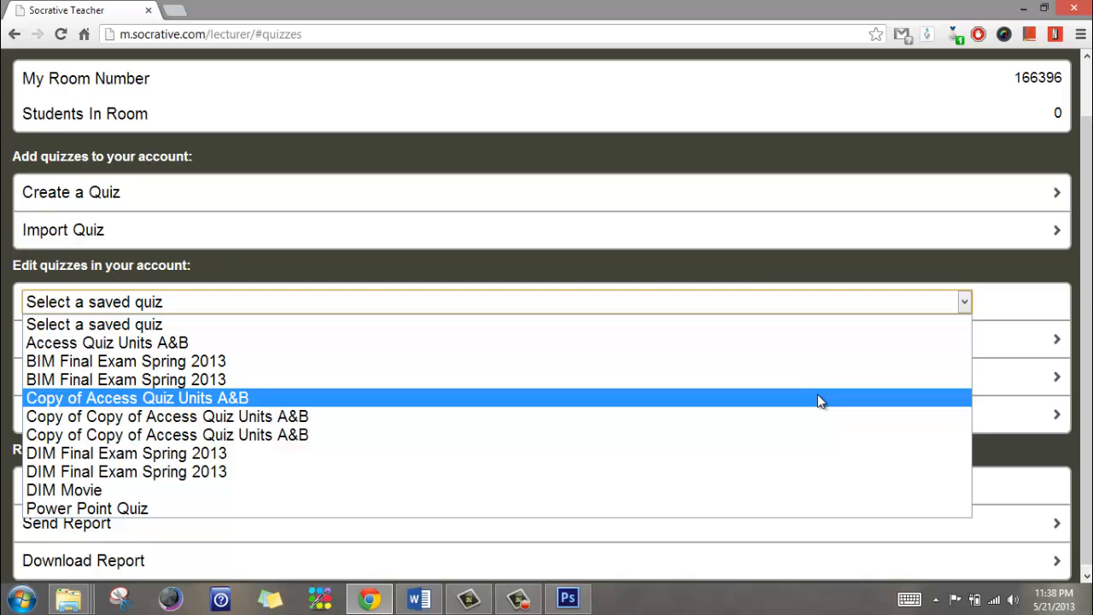
{"action": "left_click", "coordinate": [827, 350]}
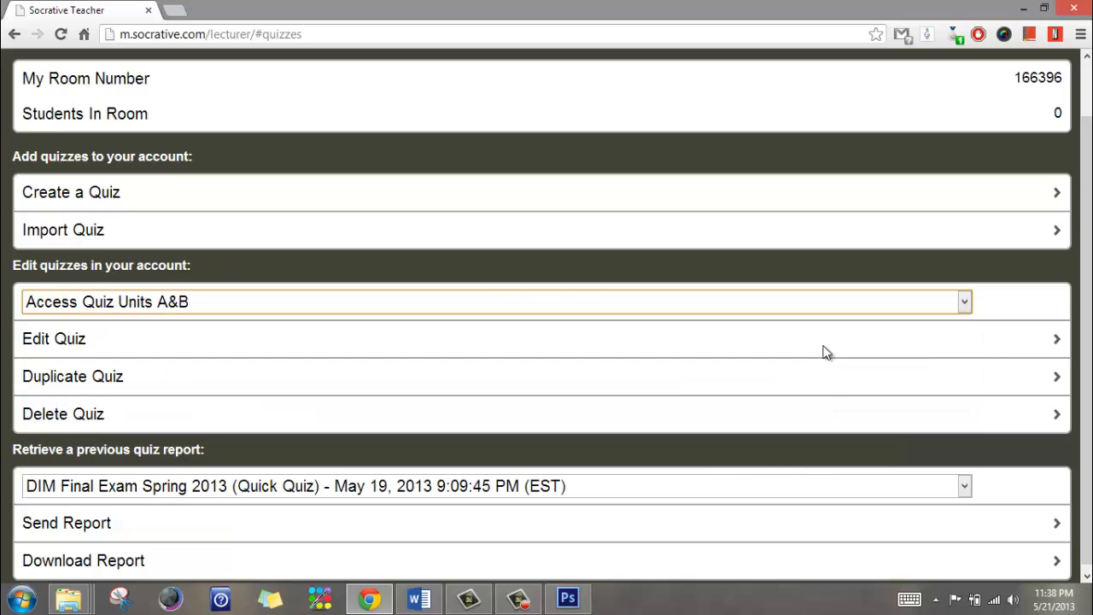
{"action": "left_click", "coordinate": [730, 350]}
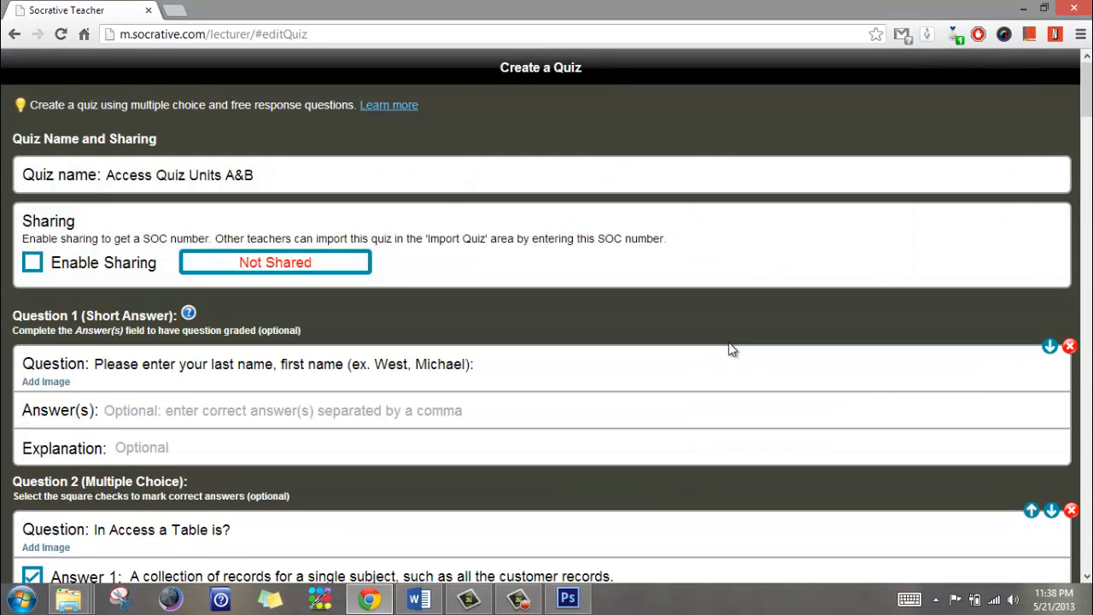
{"action": "scroll", "coordinate": [730, 351], "scroll_direction": "down", "scroll_amount": 4}
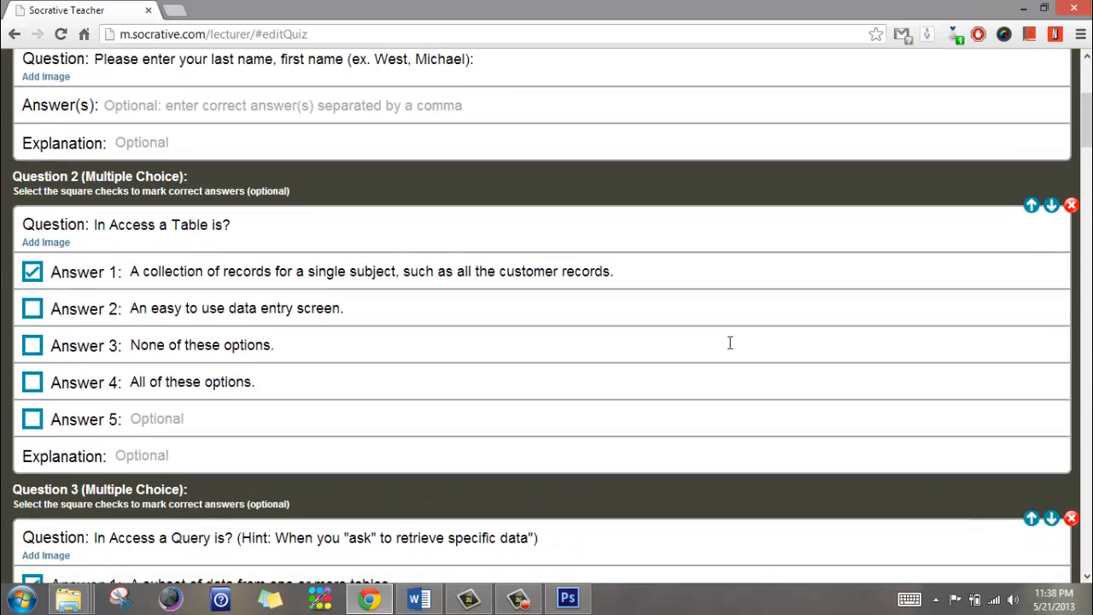
{"action": "scroll", "coordinate": [730, 343], "scroll_direction": "down", "scroll_amount": 1}
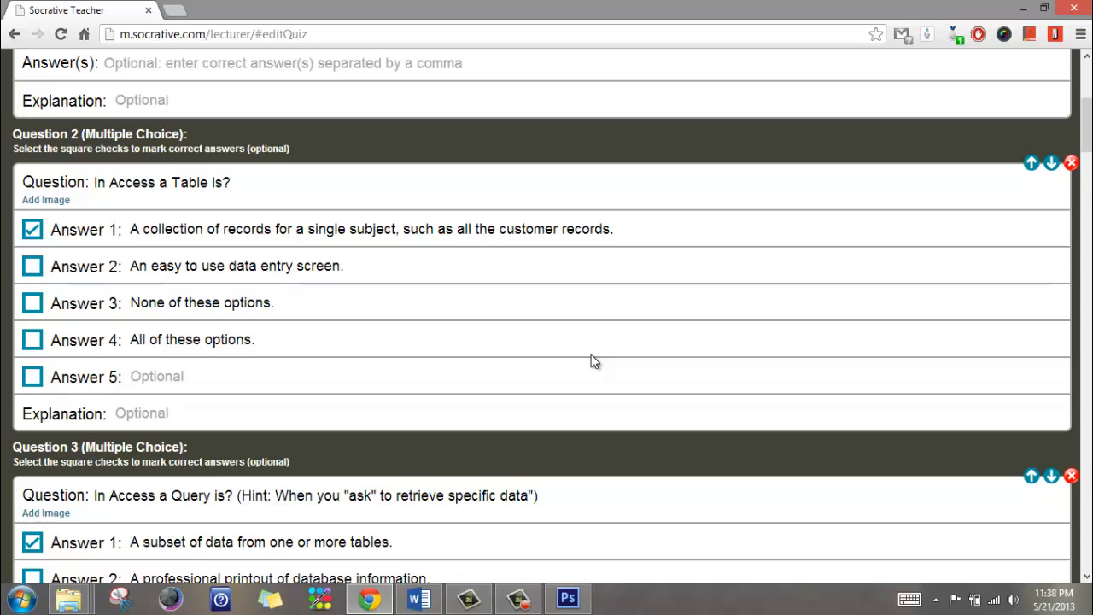
{"action": "scroll", "coordinate": [593, 361], "scroll_direction": "down", "scroll_amount": 1}
{"action": "scroll", "coordinate": [594, 360], "scroll_direction": "down", "scroll_amount": 18}
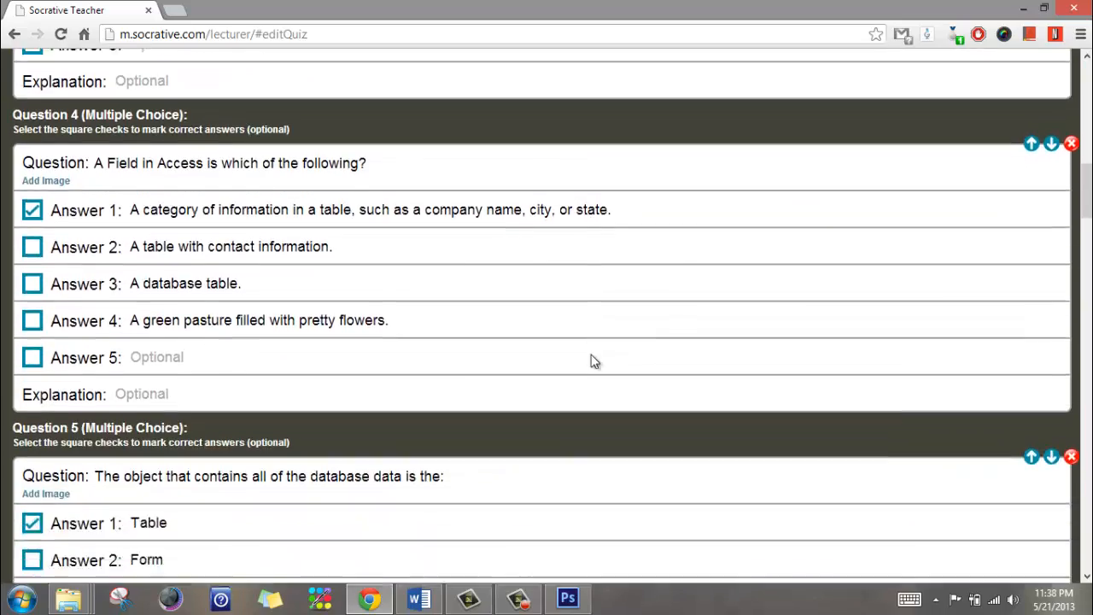
{"action": "scroll", "coordinate": [594, 361], "scroll_direction": "down", "scroll_amount": 20}
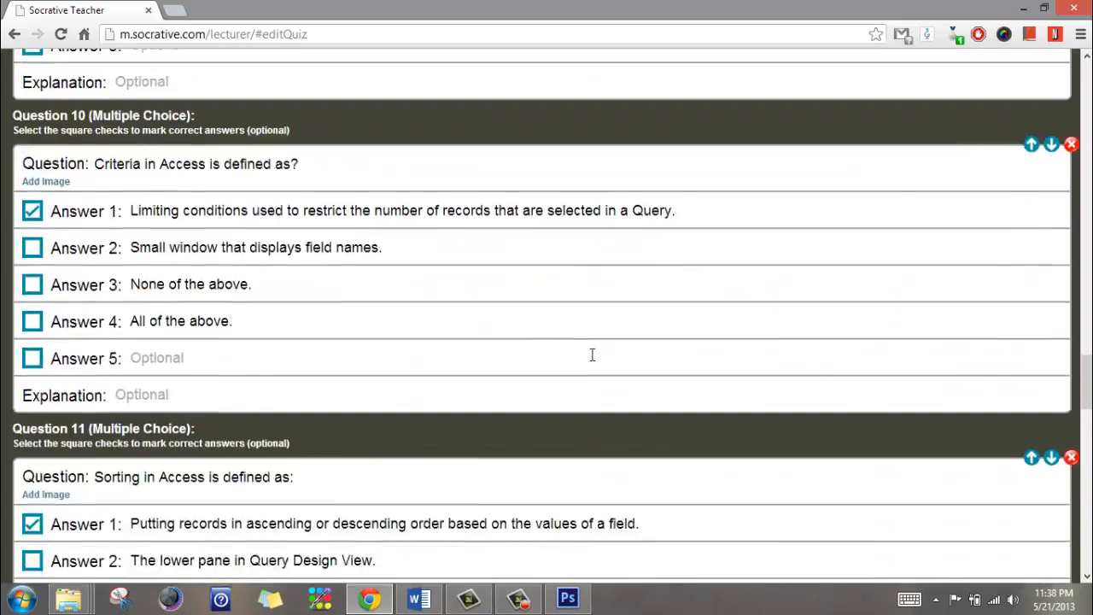
{"action": "scroll", "coordinate": [592, 360], "scroll_direction": "down", "scroll_amount": 9}
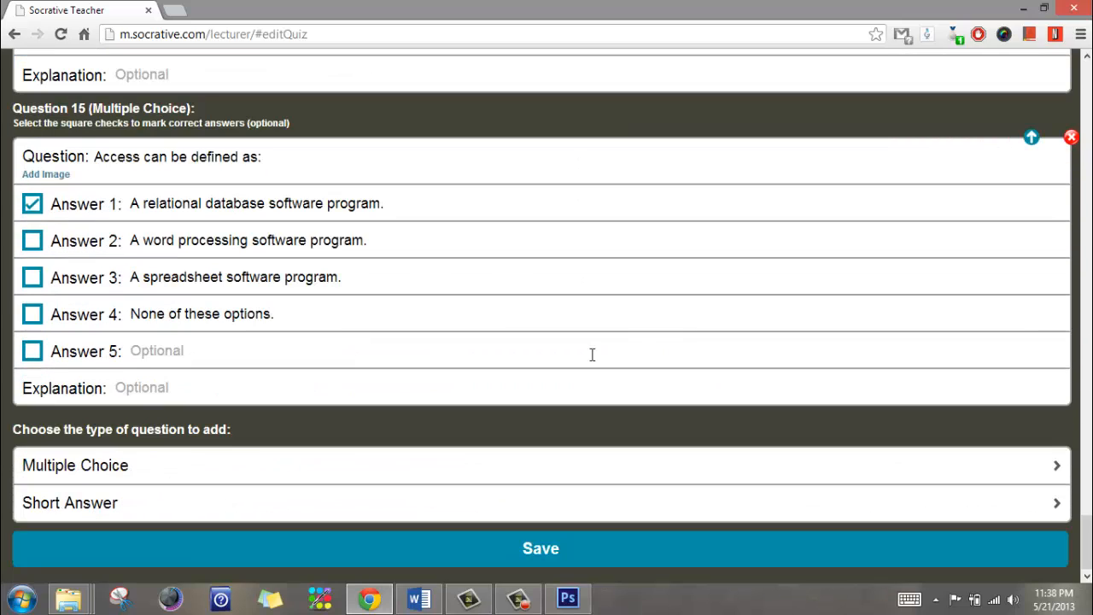
Add a multiple-choice Question 16 reading 'Your question goes here?'
{"action": "left_click", "coordinate": [534, 465]}
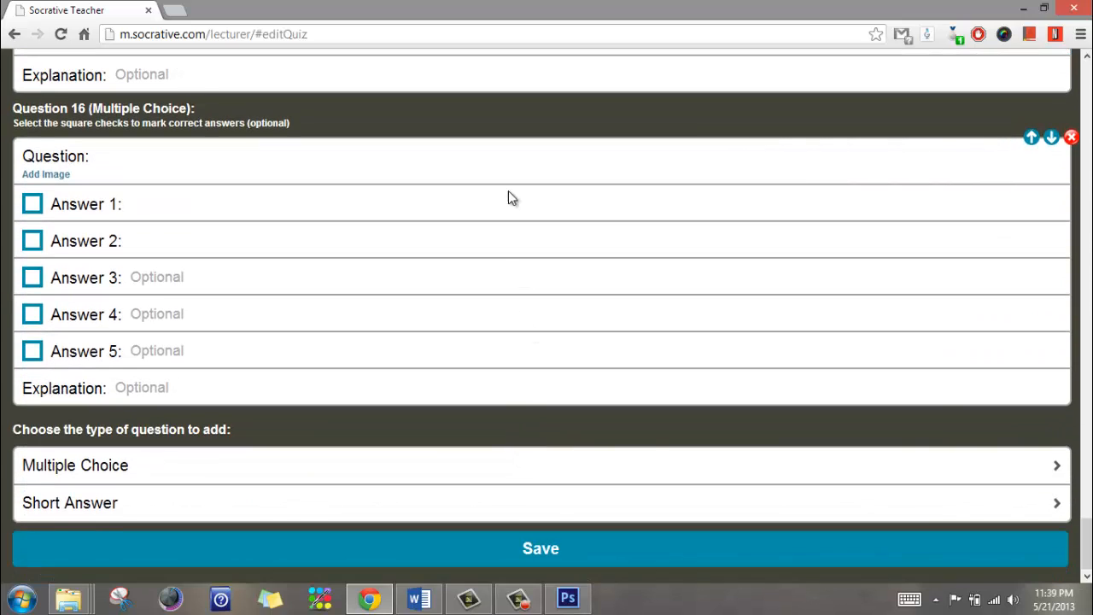
{"action": "left_click", "coordinate": [520, 163]}
{"action": "type", "text": "Y"}
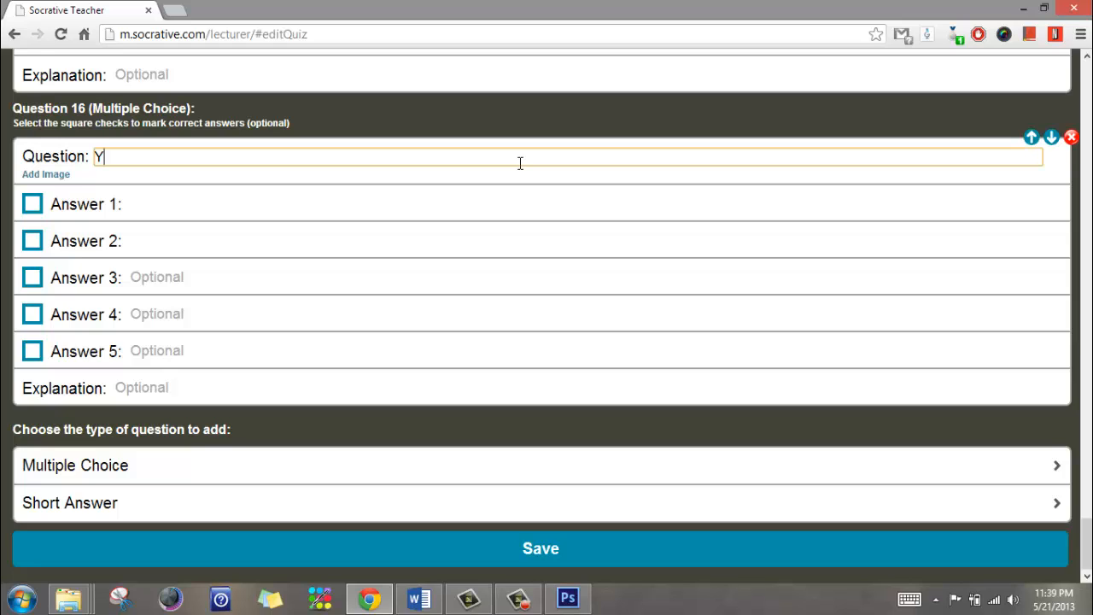
{"action": "type", "text": "our questio"}
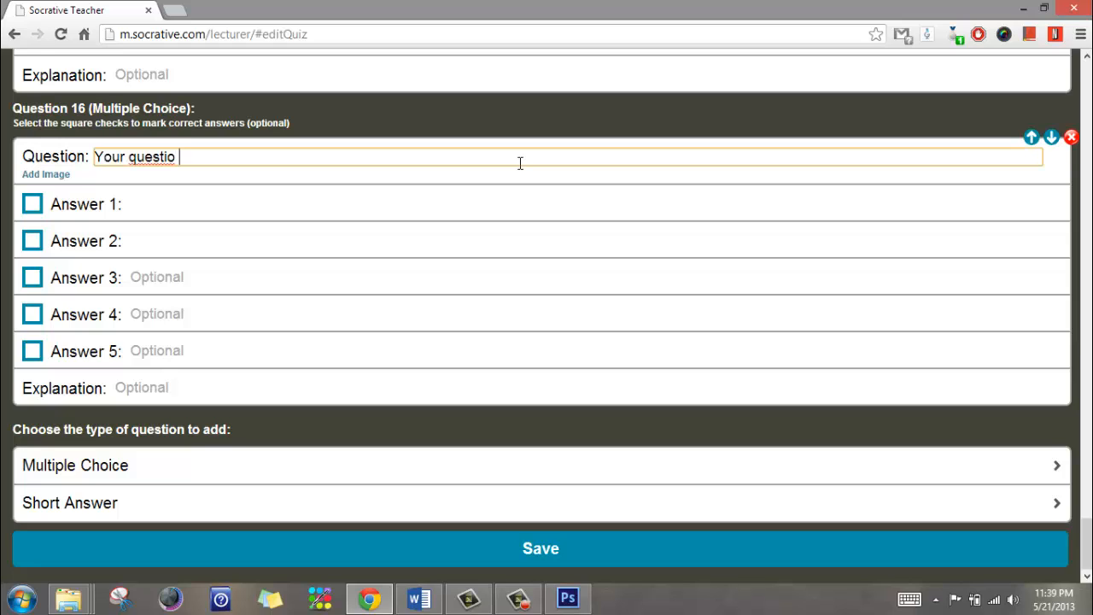
{"action": "type", "text": "n goes her"}
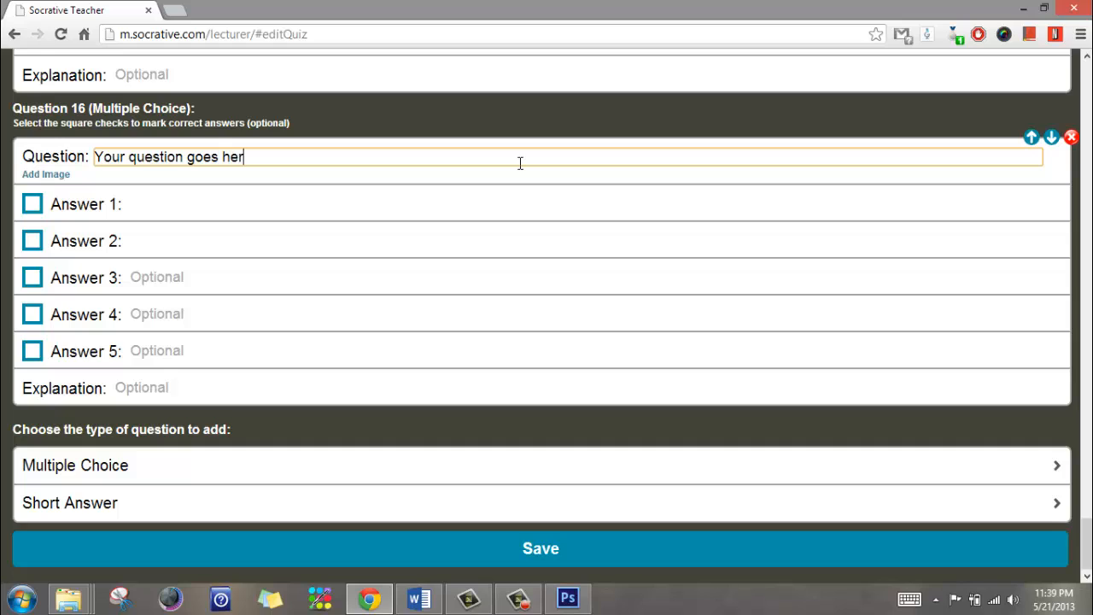
{"action": "type", "text": "e?"}
Enter answer choices a, b, c and d, marking a as correct
{"action": "left_click", "coordinate": [447, 201]}
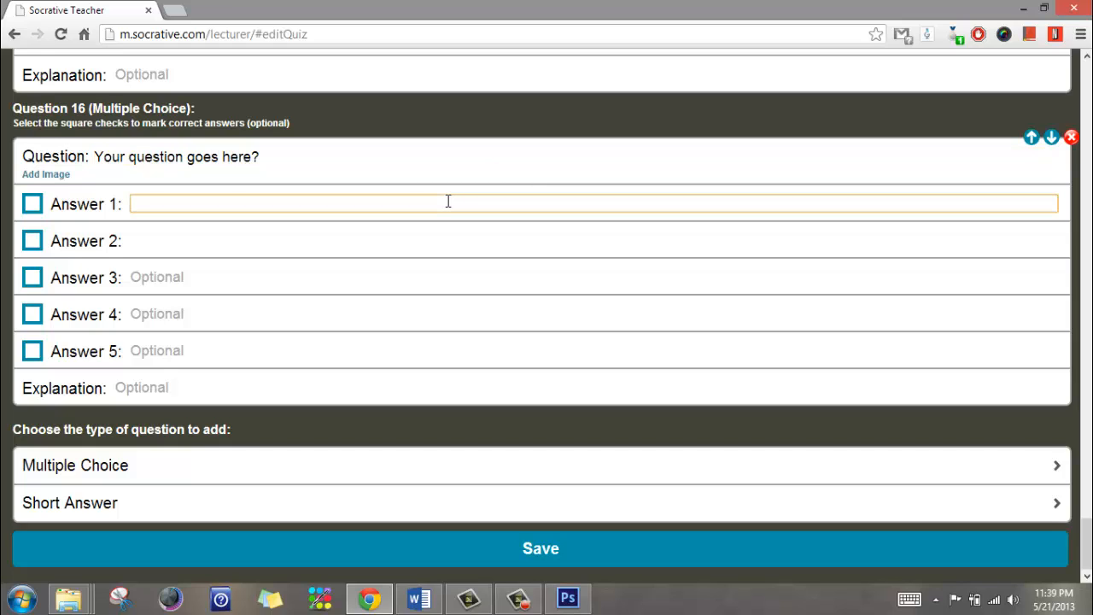
{"action": "type", "text": "a"}
{"action": "left_click", "coordinate": [434, 233]}
{"action": "type", "text": "b"}
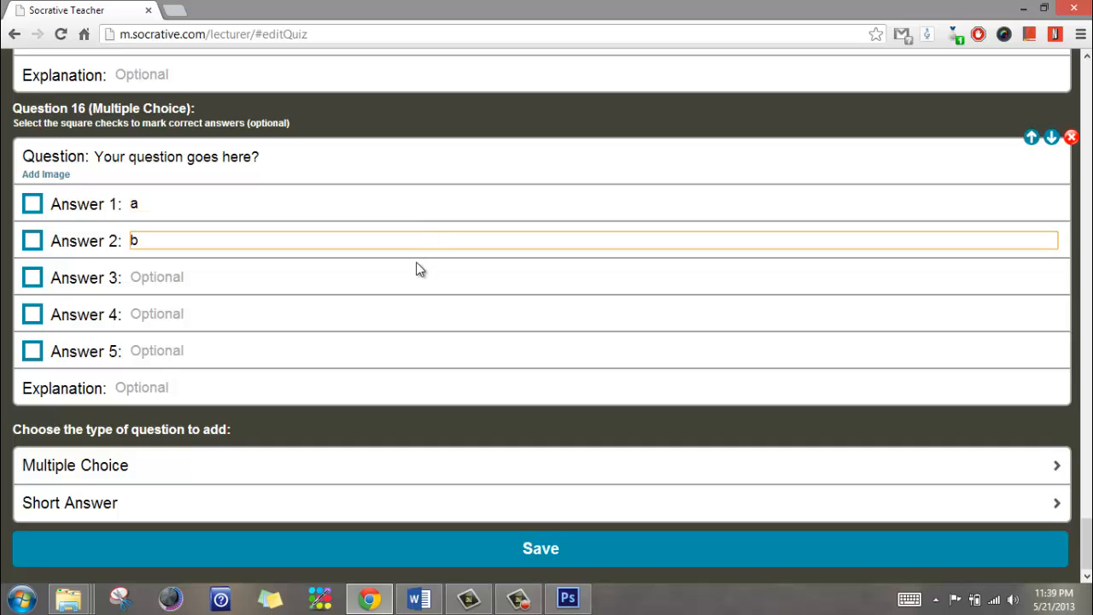
{"action": "left_click", "coordinate": [419, 271]}
{"action": "left_click", "coordinate": [416, 275]}
{"action": "type", "text": "c"}
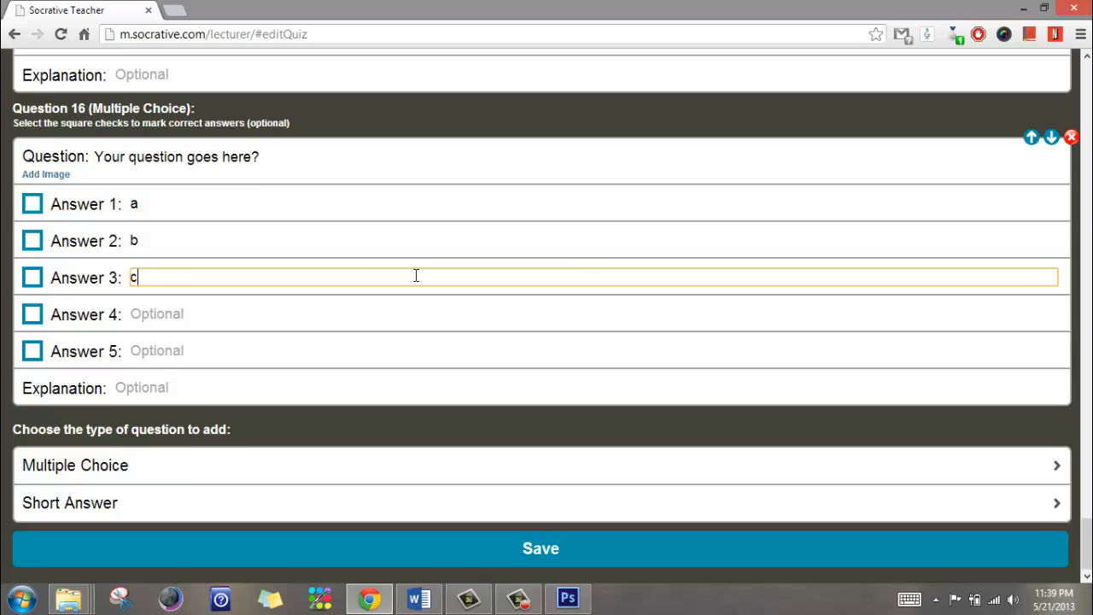
{"action": "left_click", "coordinate": [403, 315]}
{"action": "type", "text": "d"}
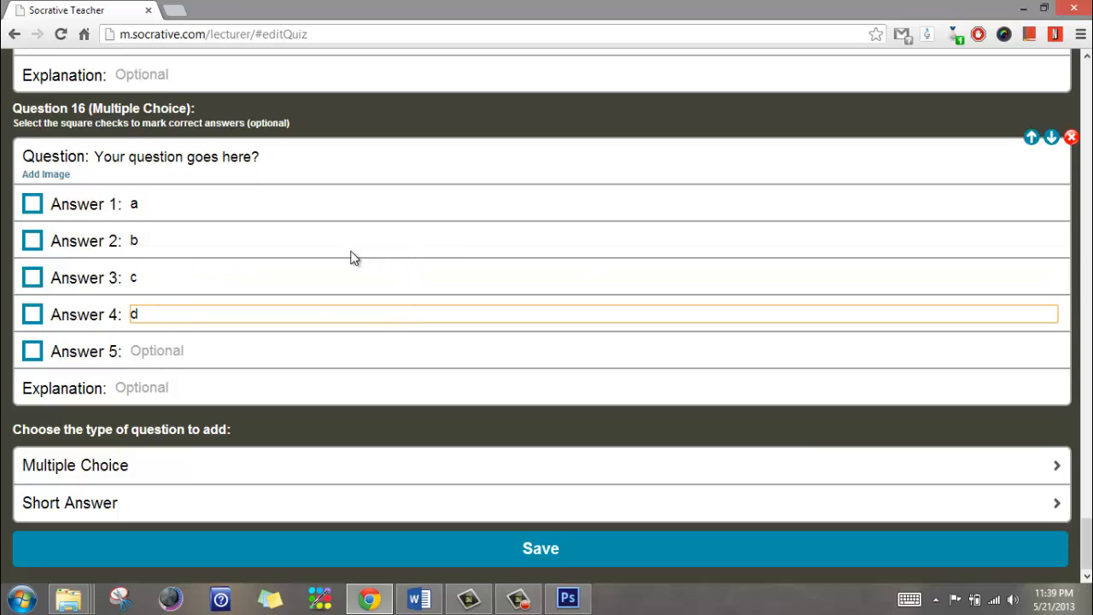
{"action": "left_click", "coordinate": [33, 206]}
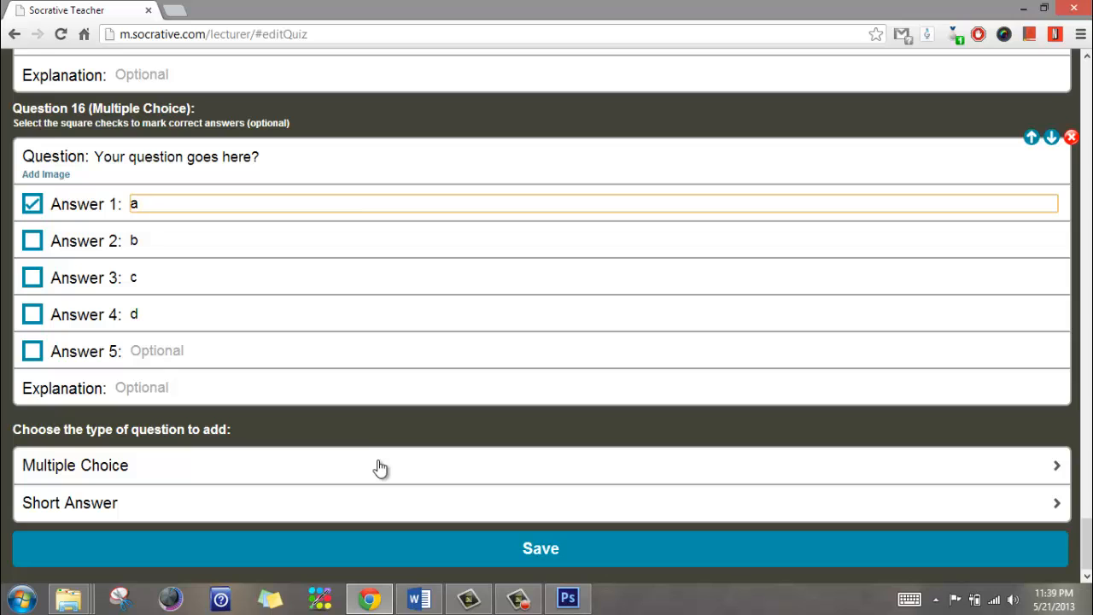
Add short-answer Question 17 'Question 2 goes here?' with accepted answer 'The response here.'
{"action": "left_click", "coordinate": [347, 509]}
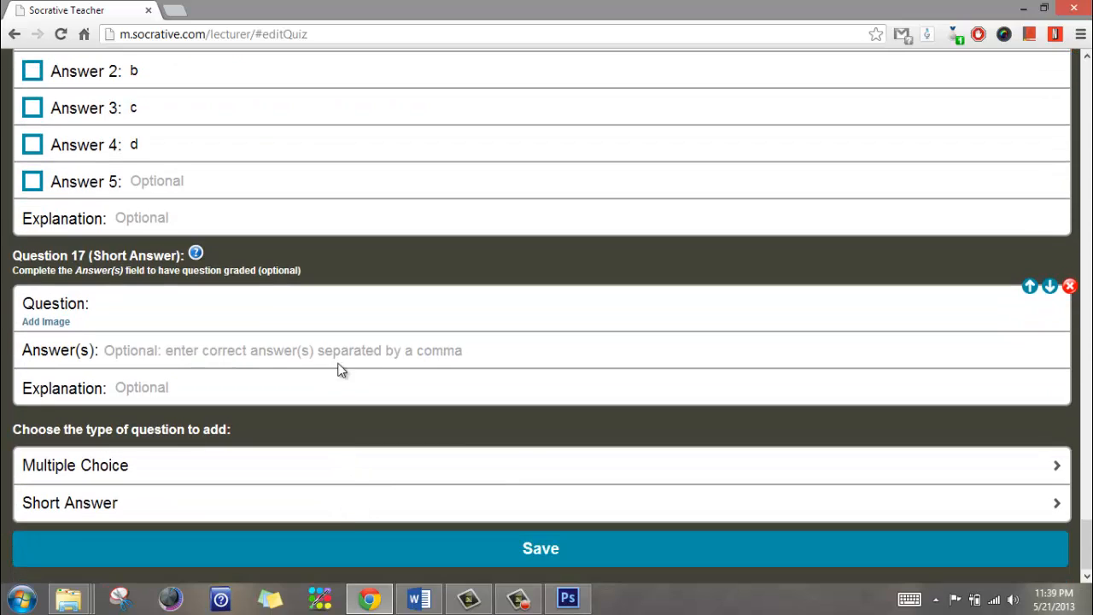
{"action": "left_click", "coordinate": [339, 306]}
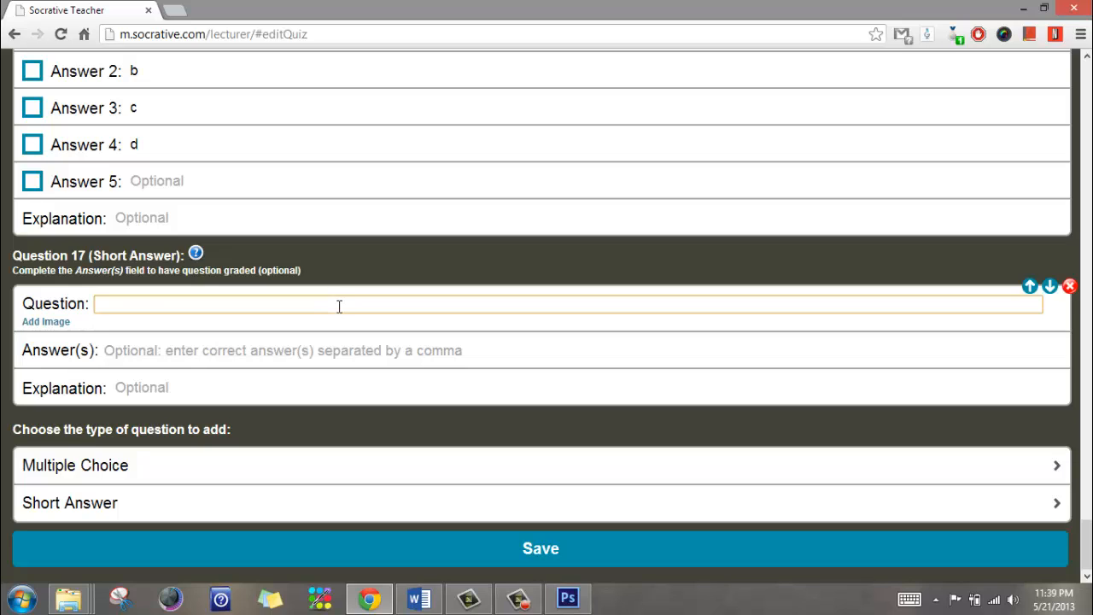
{"action": "type", "text": "Question 2 goes "}
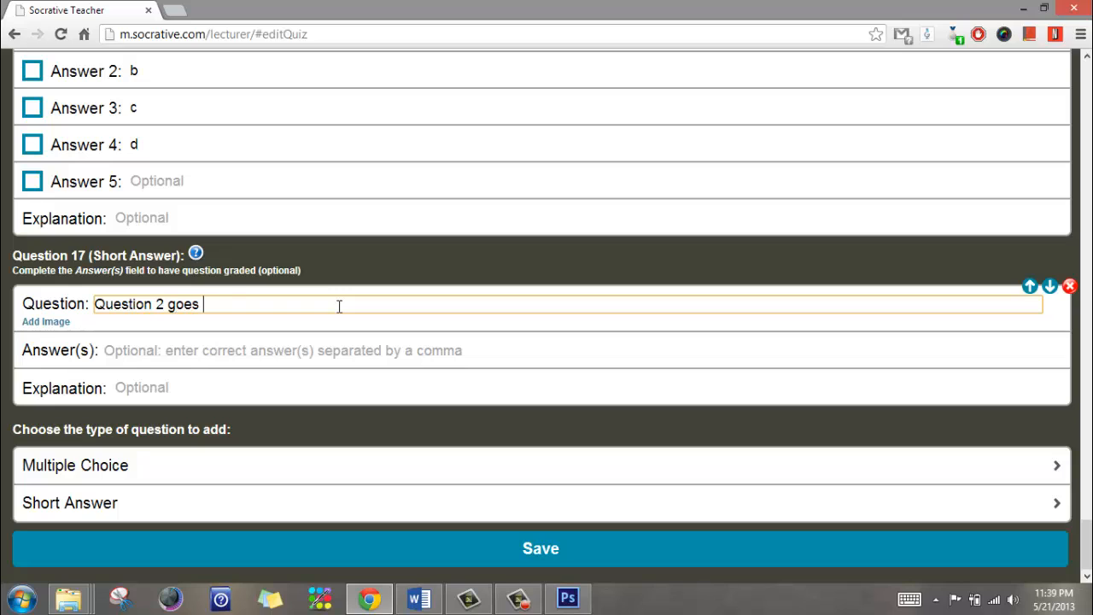
{"action": "type", "text": "here?"}
{"action": "left_click", "coordinate": [324, 349]}
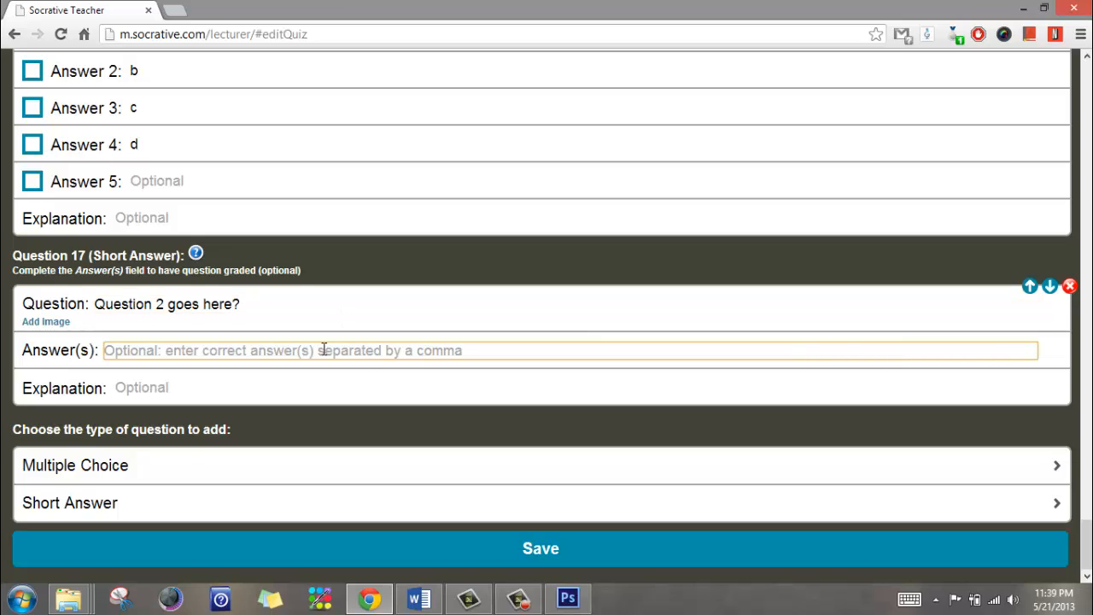
{"action": "type", "text": "THe"}
{"action": "key", "text": "BackSpace"}
{"action": "key", "text": "BackSpace"}
{"action": "type", "text": "he"}
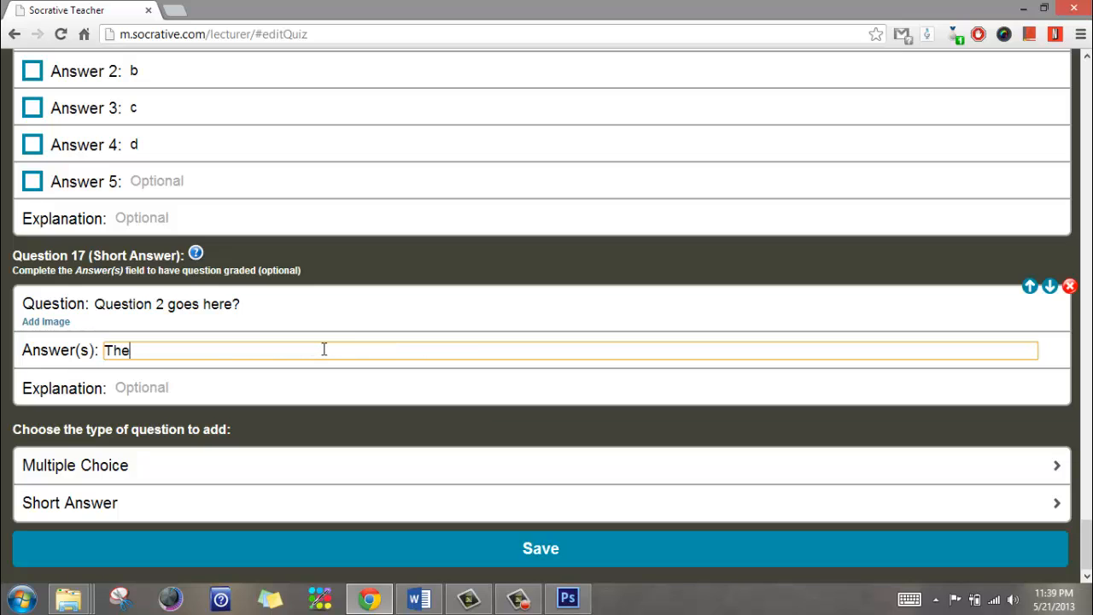
{"action": "type", "text": " response here."}
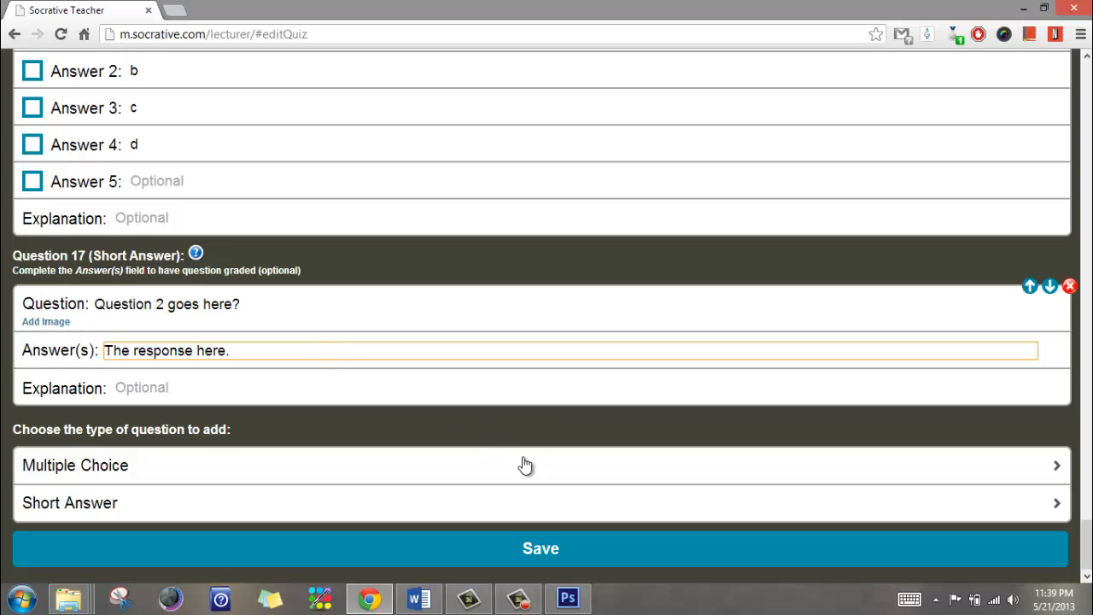
Save the quiz, check the saved-quiz list unchanged, and start a new quiz
{"action": "left_click", "coordinate": [541, 551]}
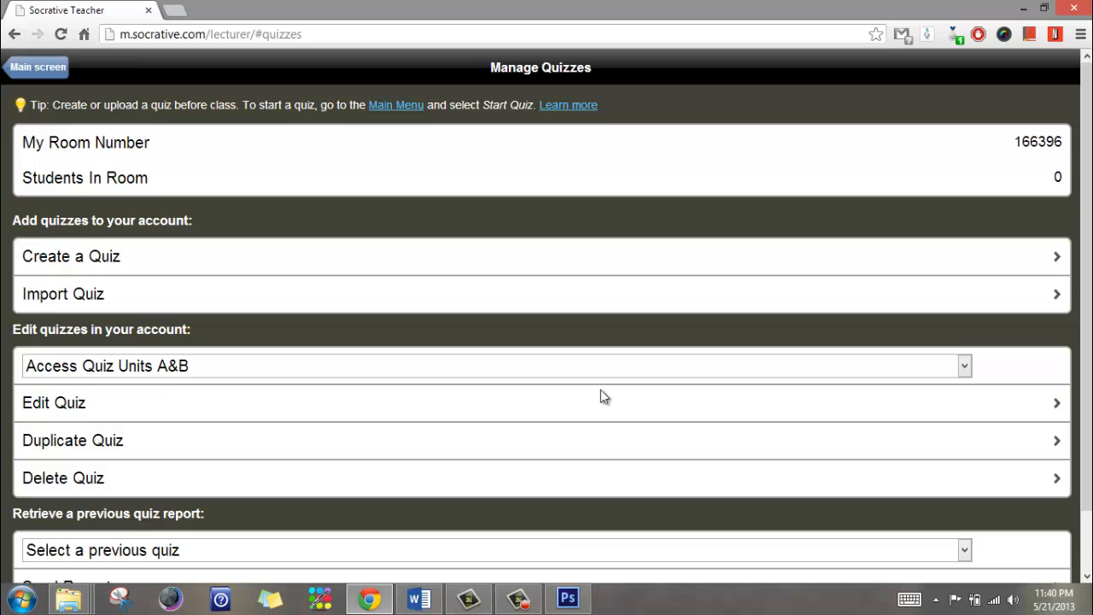
{"action": "scroll", "coordinate": [607, 391], "scroll_direction": "down", "scroll_amount": 2}
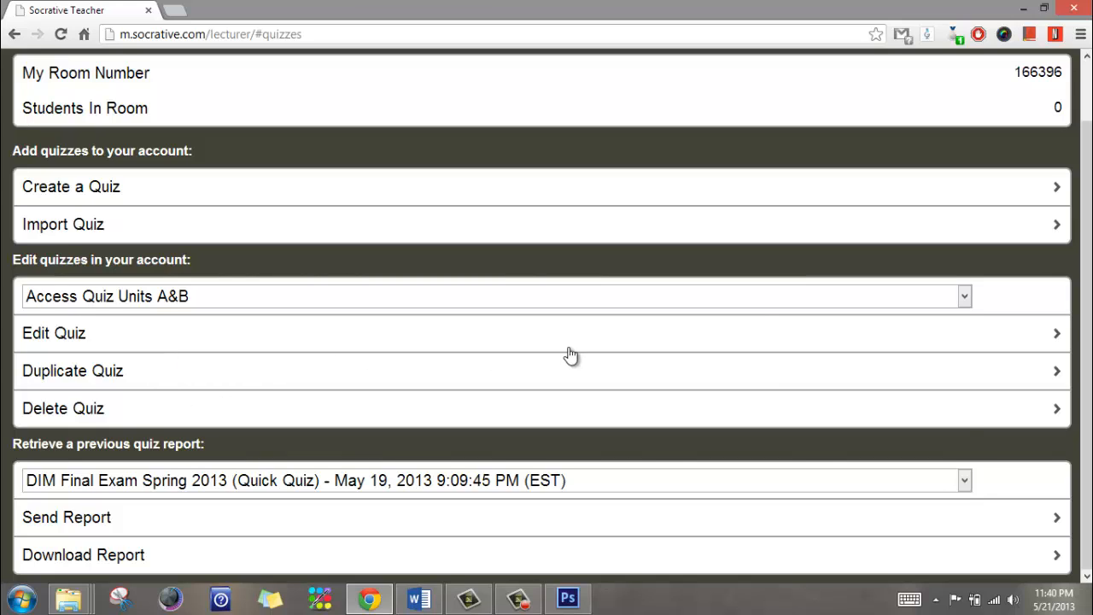
{"action": "left_click", "coordinate": [967, 301]}
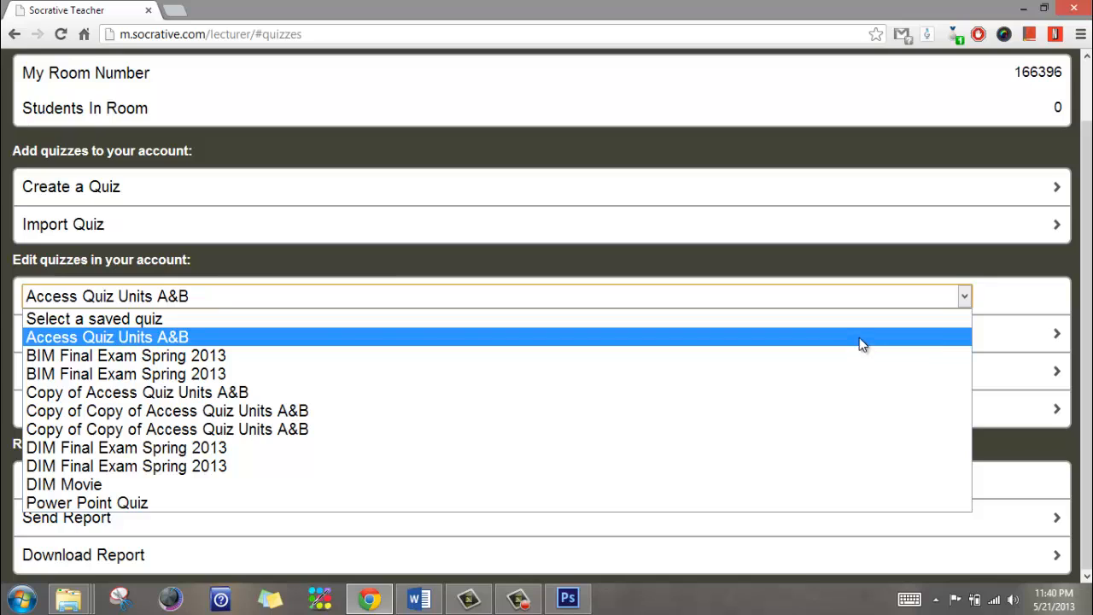
{"action": "left_click", "coordinate": [893, 260]}
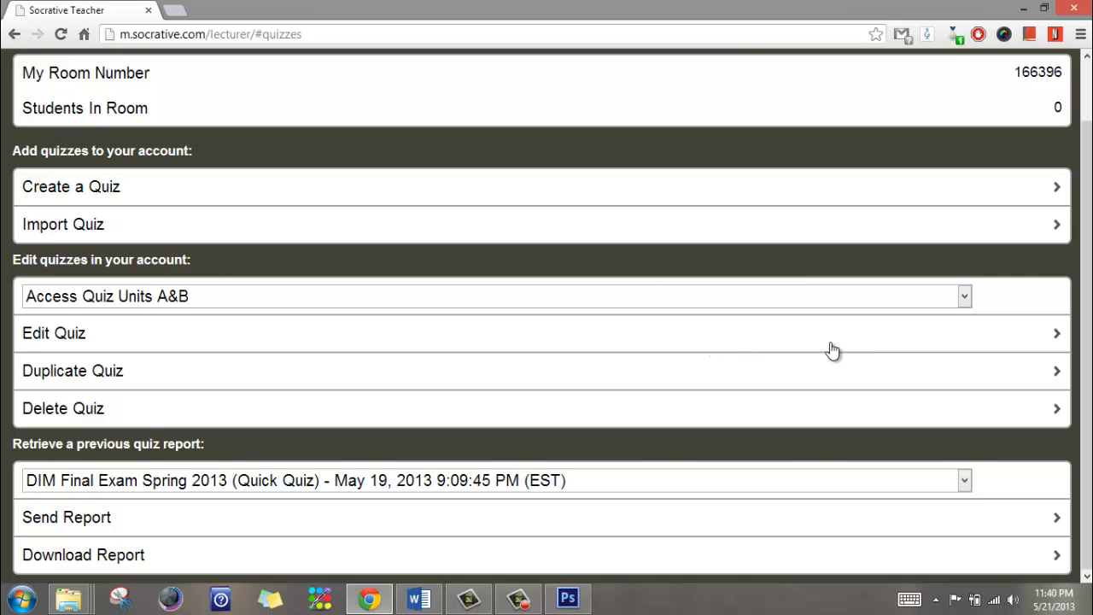
{"action": "left_click", "coordinate": [515, 189]}
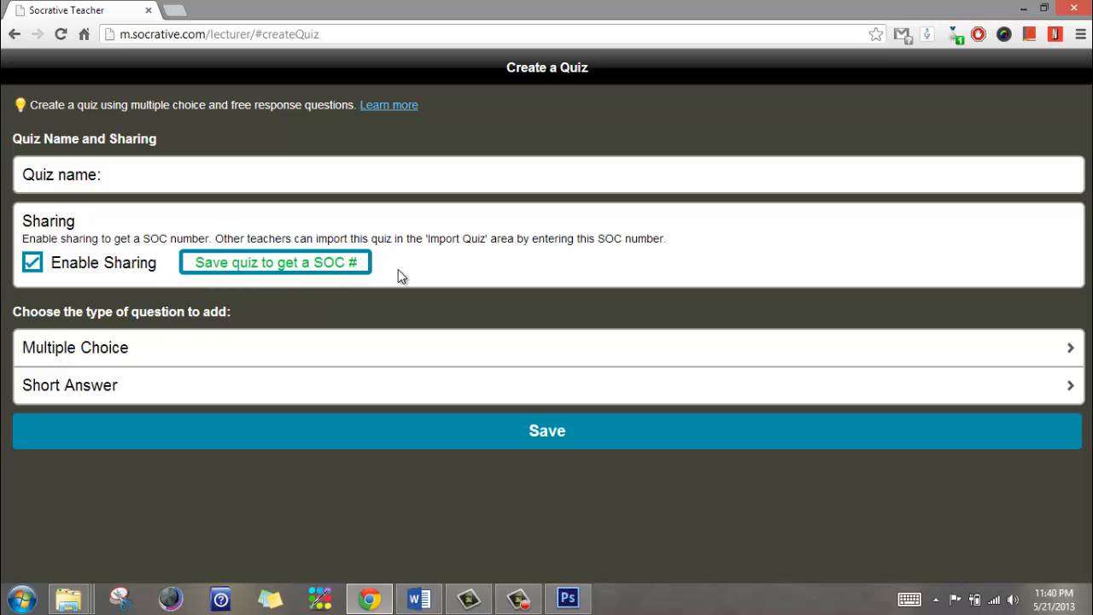
Go back to Manage Quizzes and look over its saved quizzes
{"action": "left_click", "coordinate": [15, 36]}
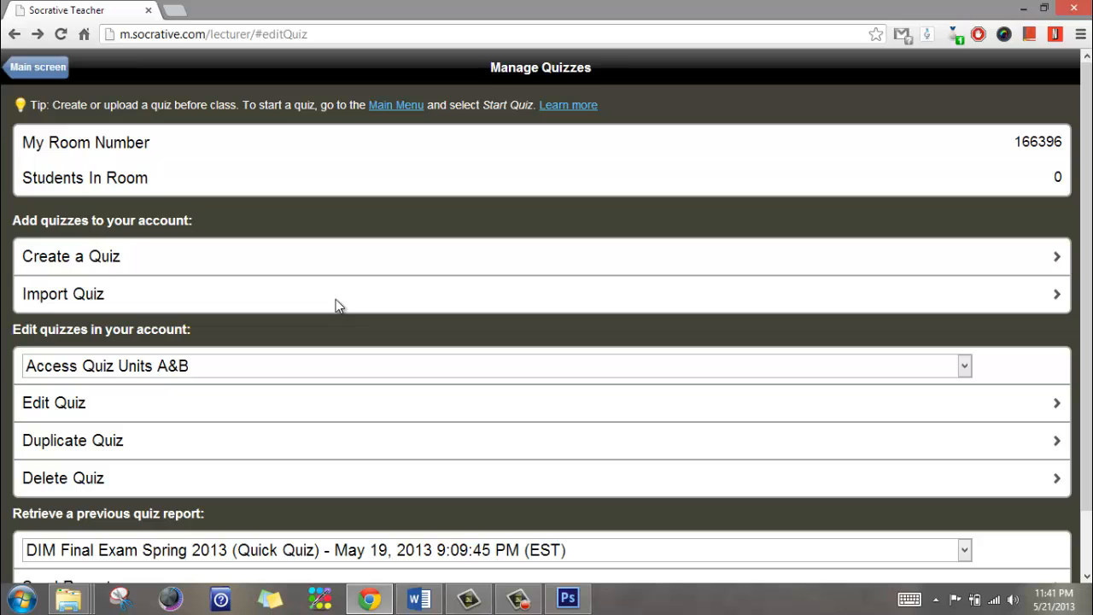
{"action": "scroll", "coordinate": [335, 299], "scroll_direction": "down", "scroll_amount": 1}
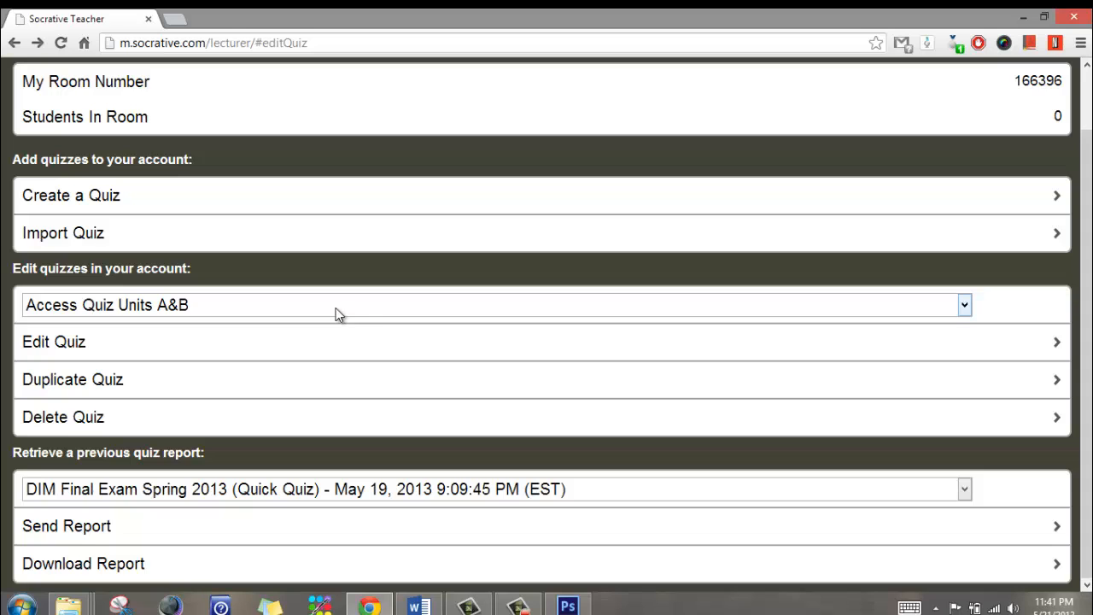
{"action": "scroll", "coordinate": [231, 220], "scroll_direction": "up", "scroll_amount": 1}
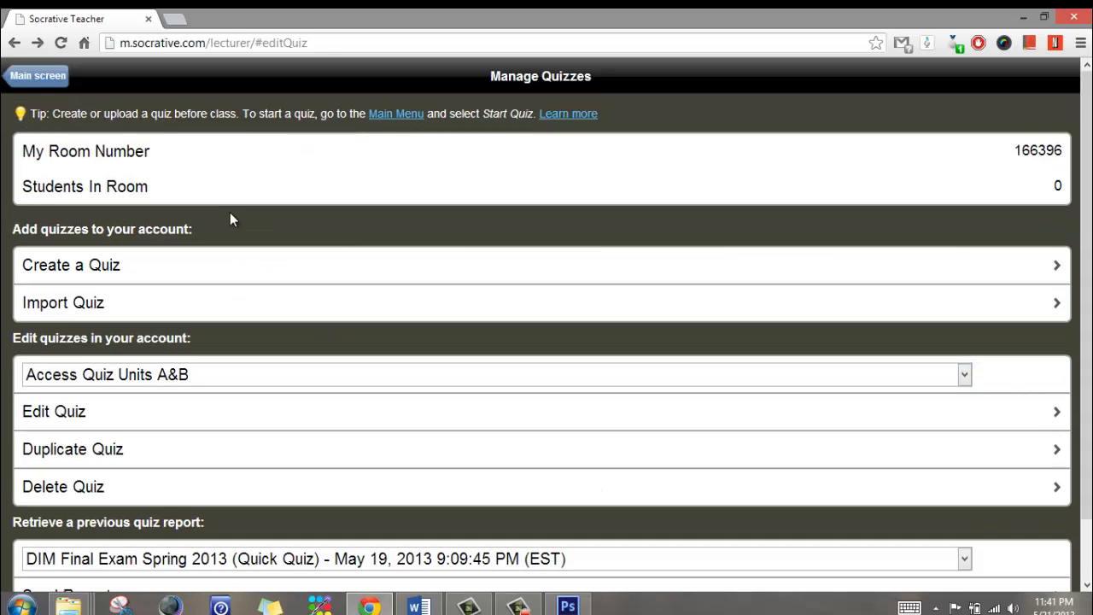
From the main screen, open Start Quiz and expand the saved-quiz list
{"action": "left_click", "coordinate": [51, 80]}
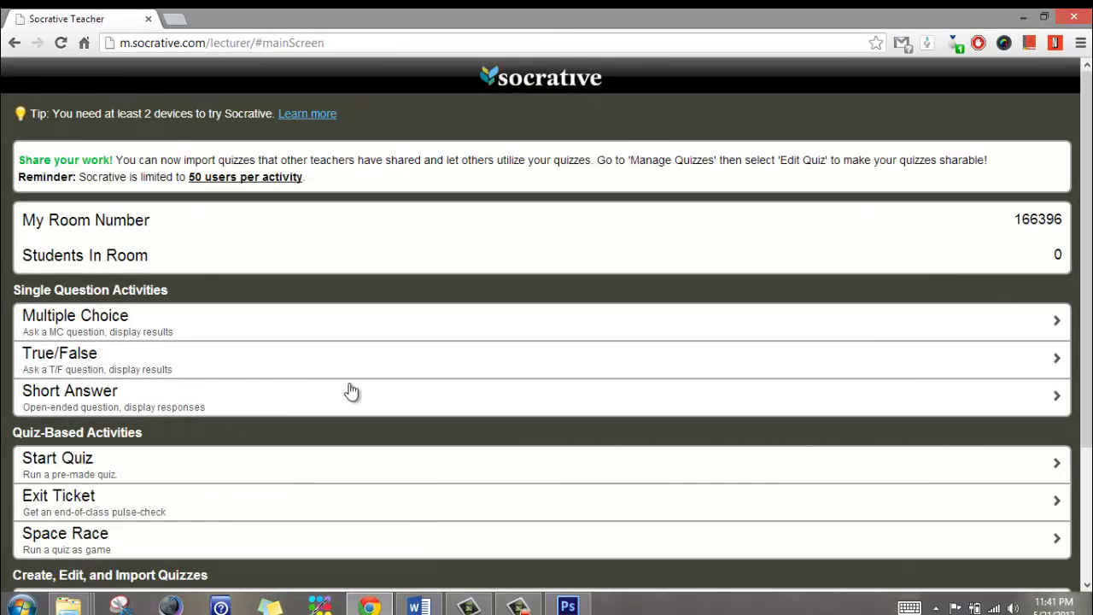
{"action": "scroll", "coordinate": [352, 392], "scroll_direction": "down", "scroll_amount": 1}
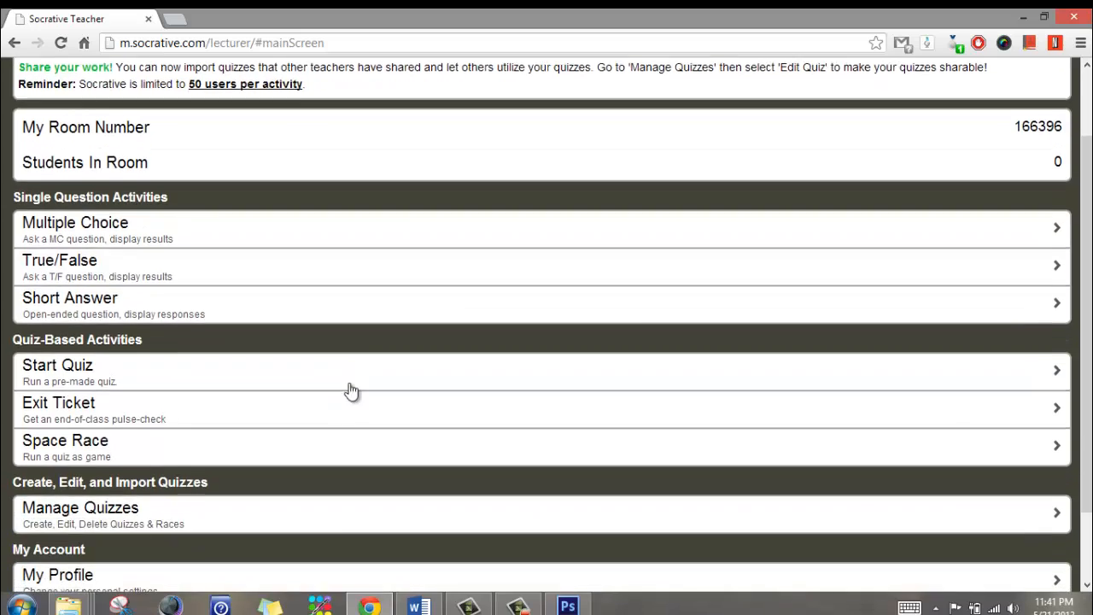
{"action": "scroll", "coordinate": [351, 391], "scroll_direction": "up", "scroll_amount": 1}
{"action": "scroll", "coordinate": [351, 391], "scroll_direction": "down", "scroll_amount": 2}
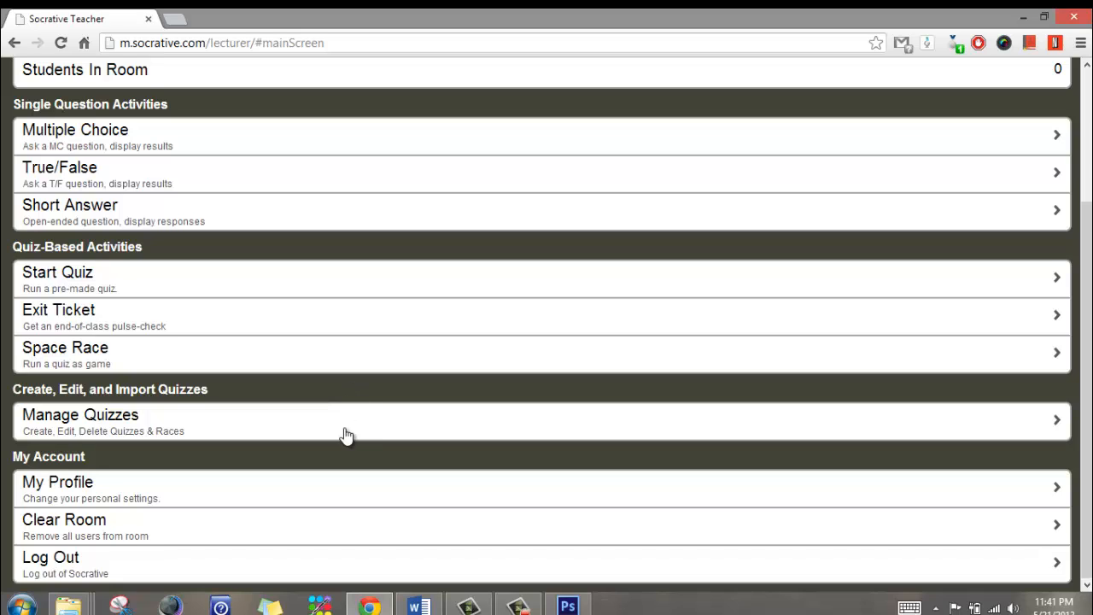
{"action": "left_click", "coordinate": [88, 271]}
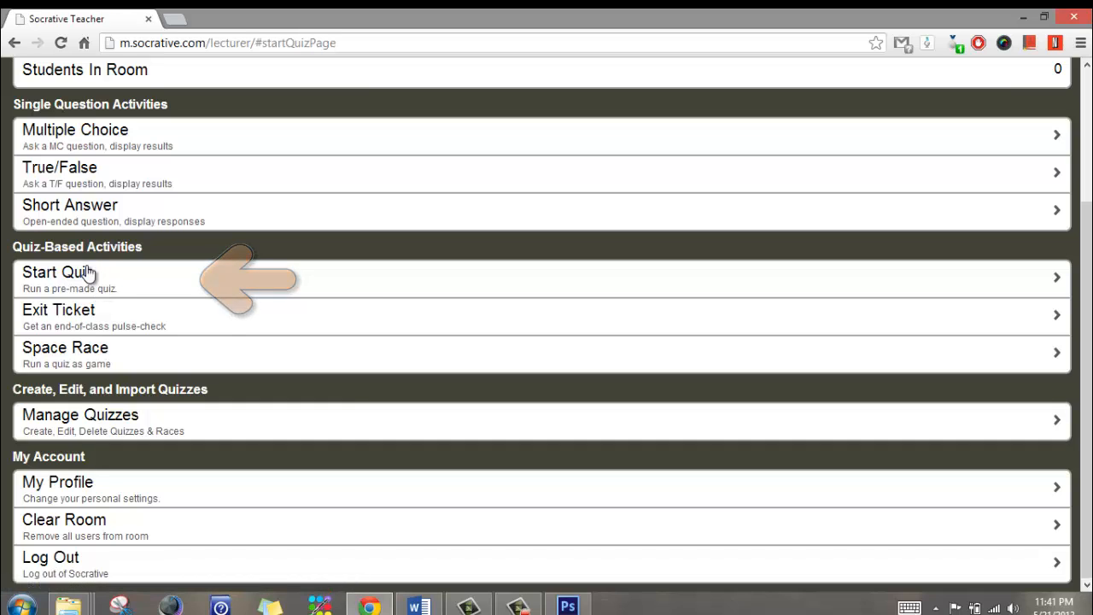
{"action": "left_click", "coordinate": [977, 235]}
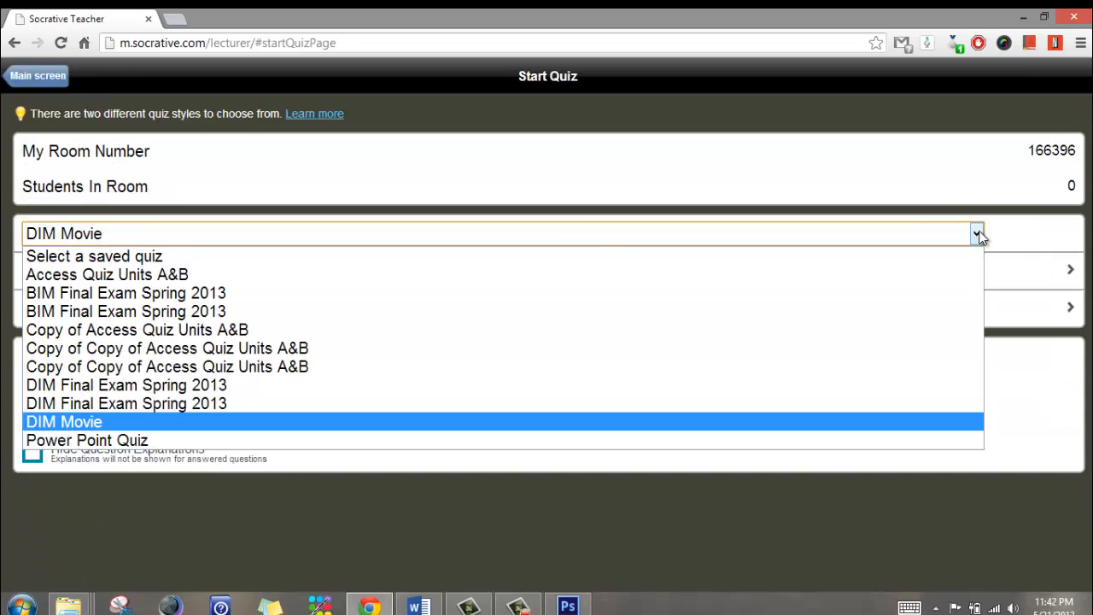
Choose Power Point Quiz as the quiz to start
{"action": "left_click", "coordinate": [776, 441]}
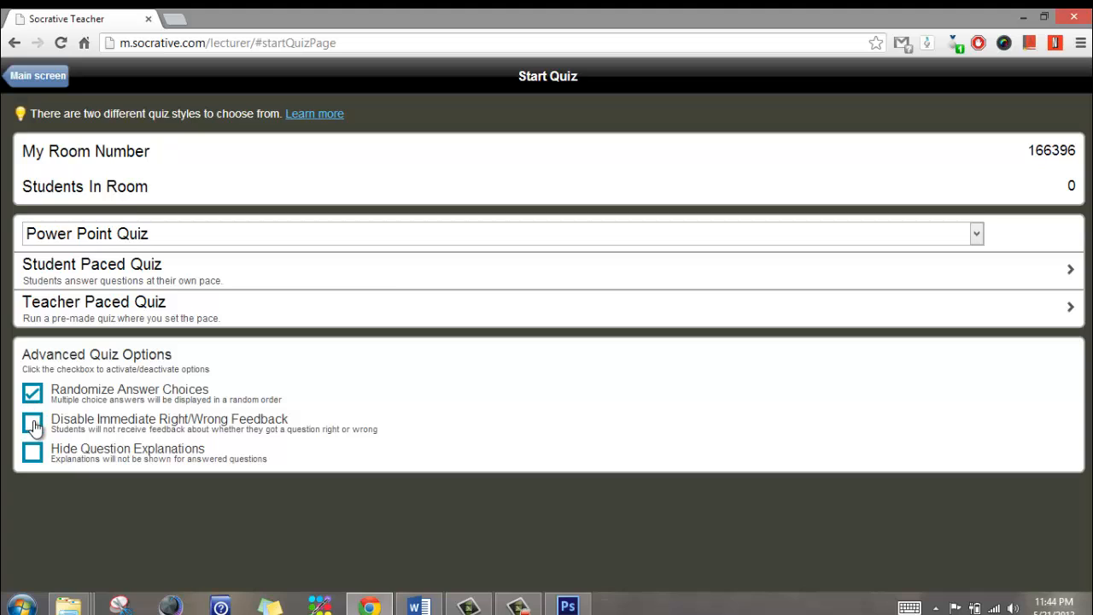
Disable immediate right/wrong feedback and hide question explanations in the advanced quiz options
{"action": "left_click", "coordinate": [33, 423]}
{"action": "left_click", "coordinate": [32, 454]}
Start Power Point Quiz as a Student Paced Quiz and show its live results
{"action": "left_click", "coordinate": [117, 272]}
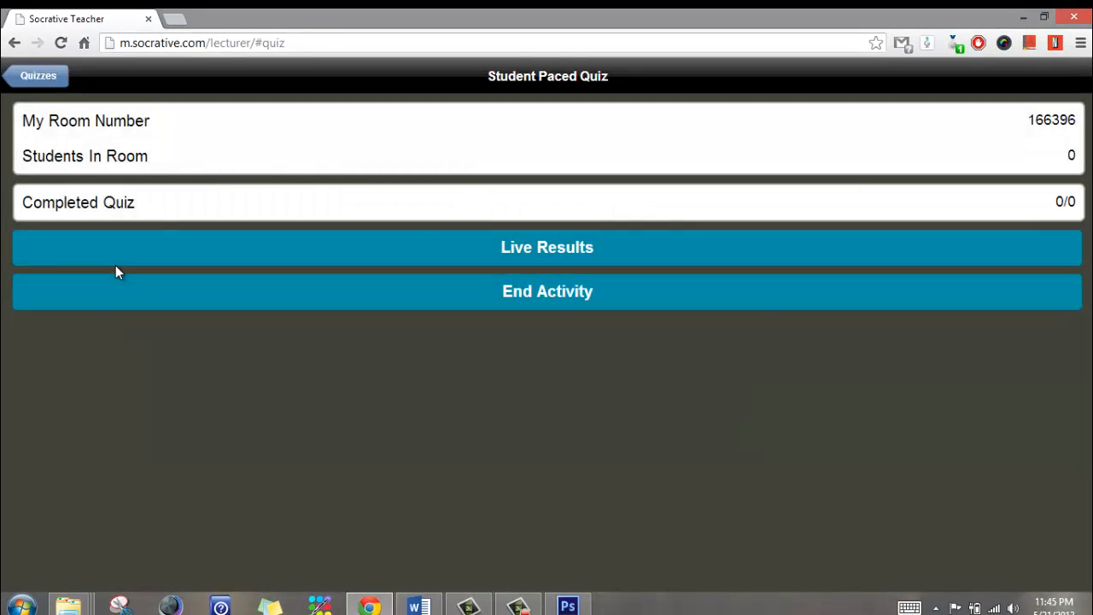
{"action": "left_click", "coordinate": [518, 248]}
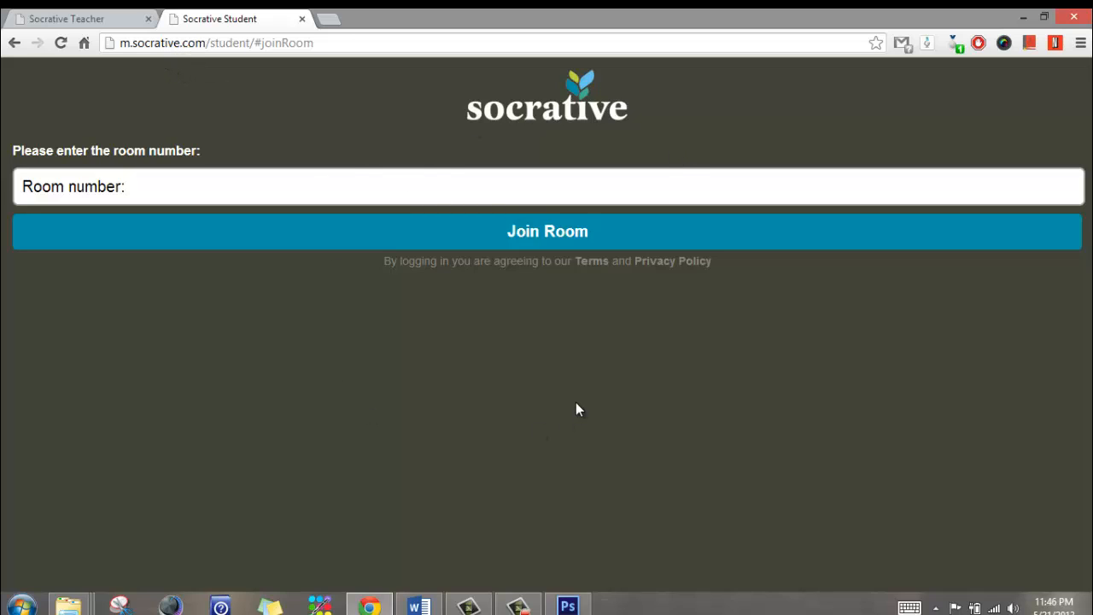
{"action": "left_click", "coordinate": [533, 180]}
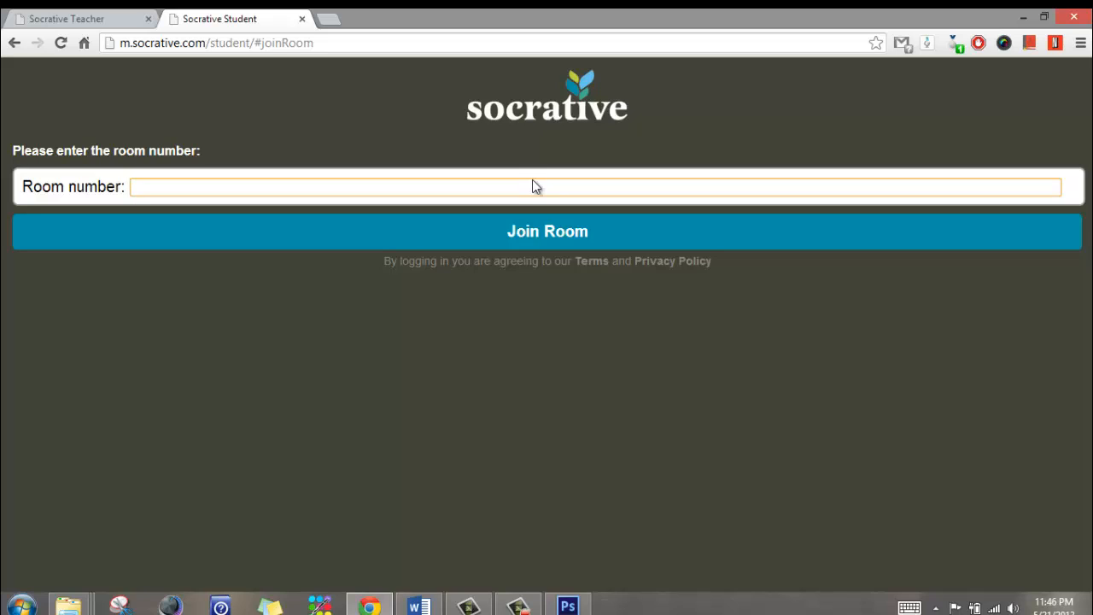
{"action": "left_click", "coordinate": [551, 237]}
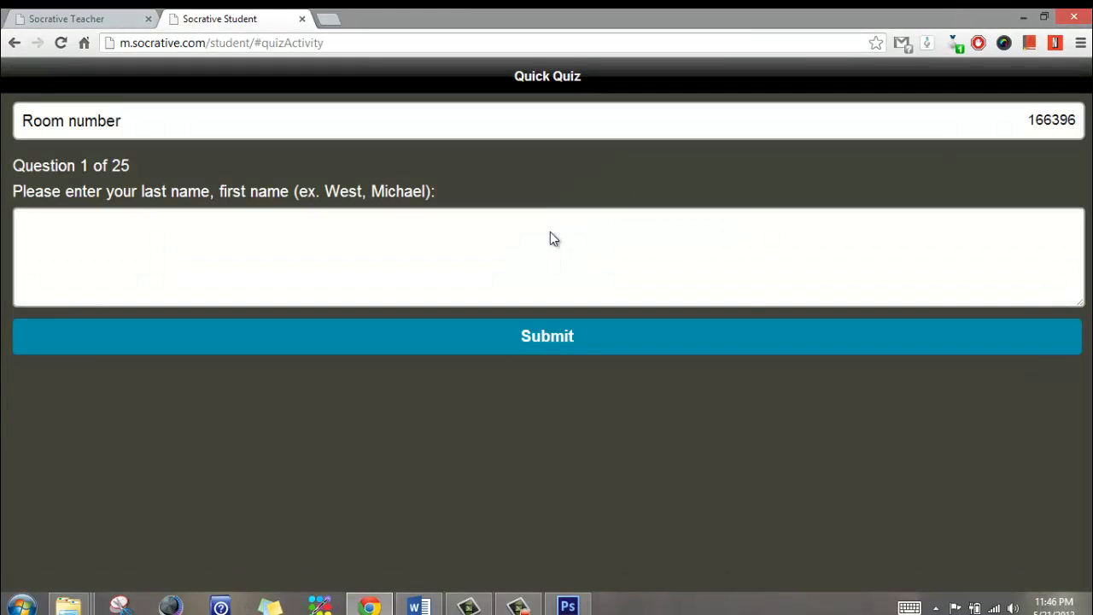
{"action": "left_click", "coordinate": [507, 233]}
{"action": "type", "text": "last"}
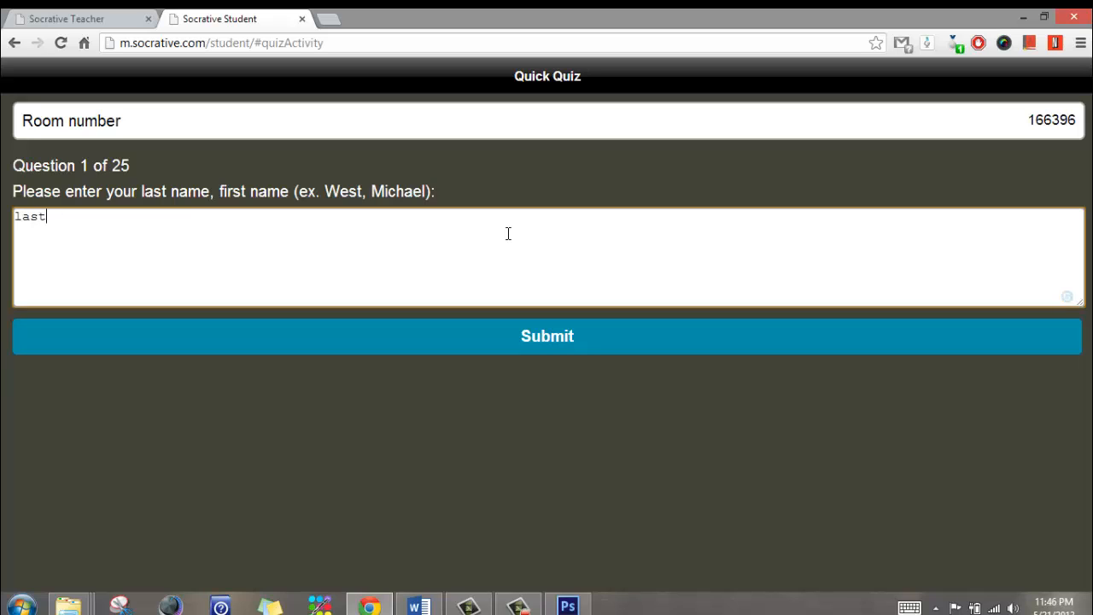
{"action": "type", "text": " name"}
{"action": "key", "text": "BackSpace"}
{"action": "type", "text": "me, first name"}
Submit the name, answer Ribbon, Zoom Slider, Zoom Slider for questions 2–4, then view teacher results
{"action": "left_click", "coordinate": [545, 338]}
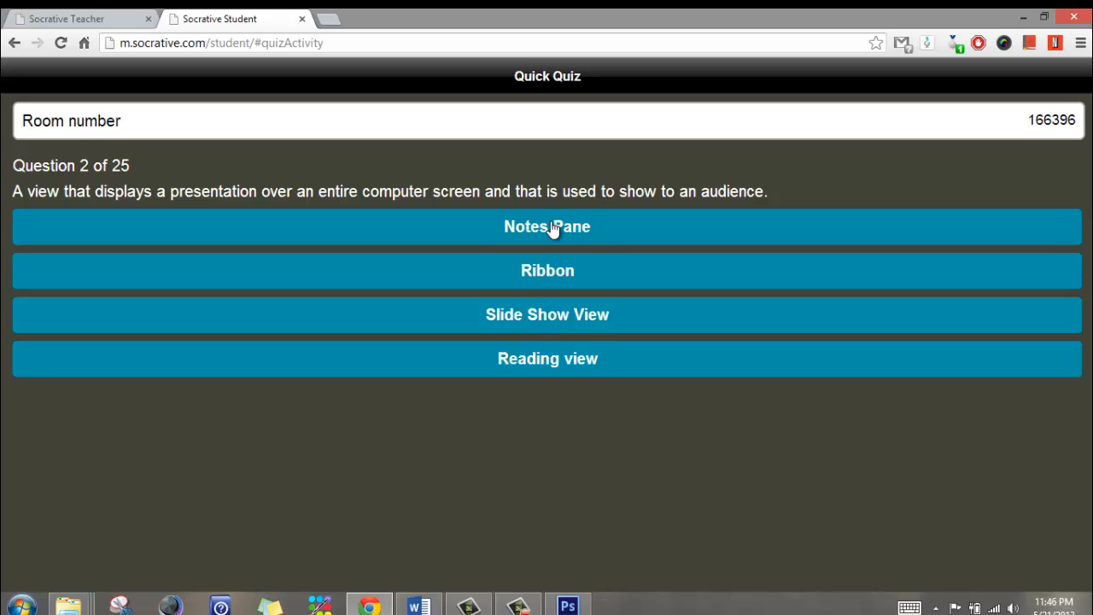
{"action": "left_click", "coordinate": [549, 273]}
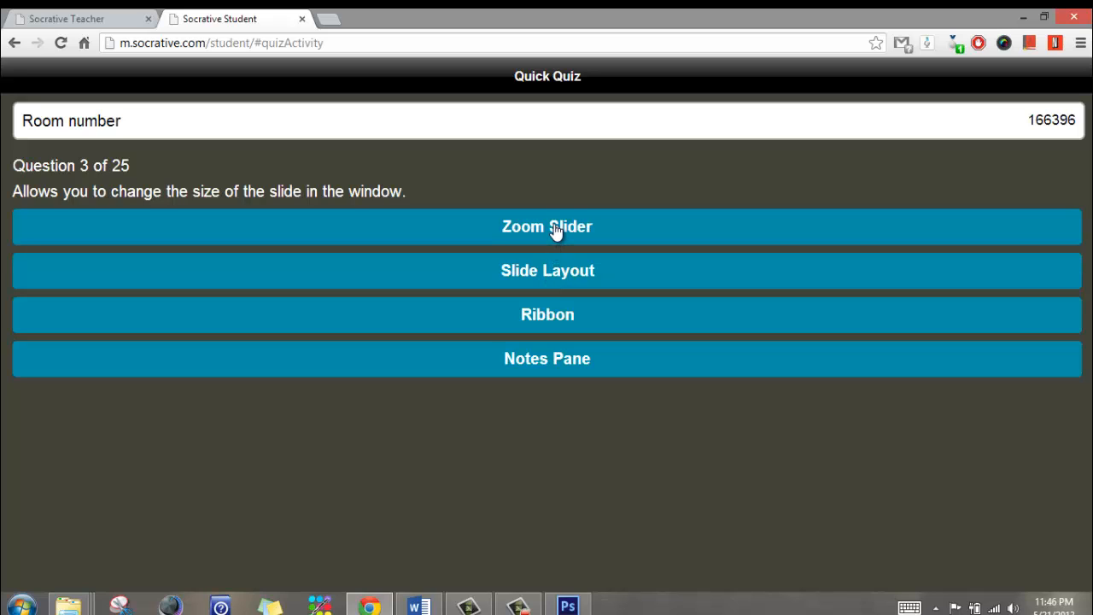
{"action": "left_click", "coordinate": [554, 229]}
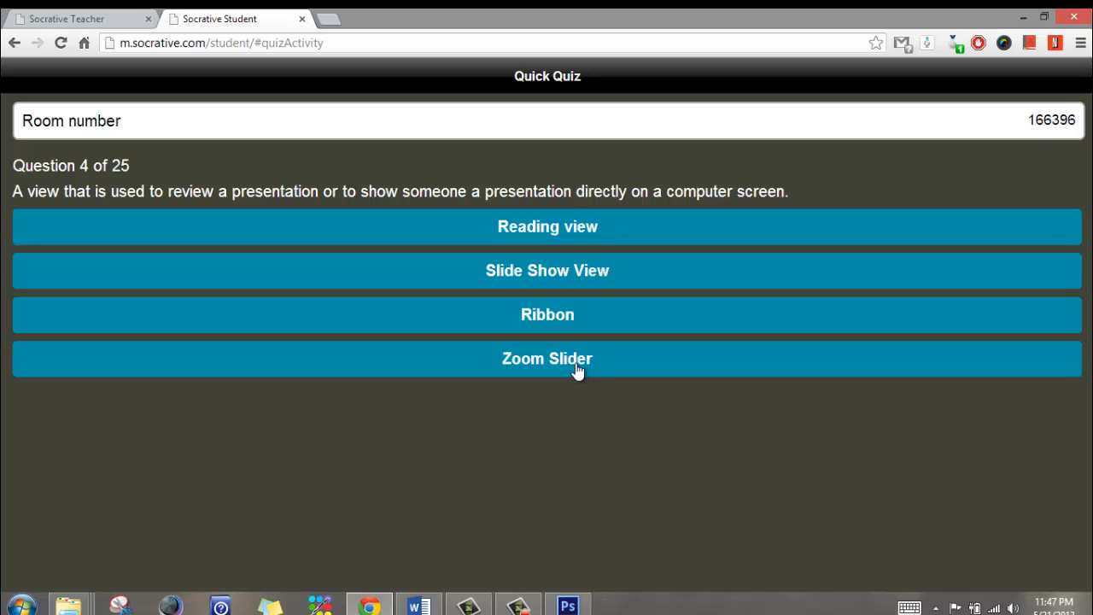
{"action": "left_click", "coordinate": [563, 361]}
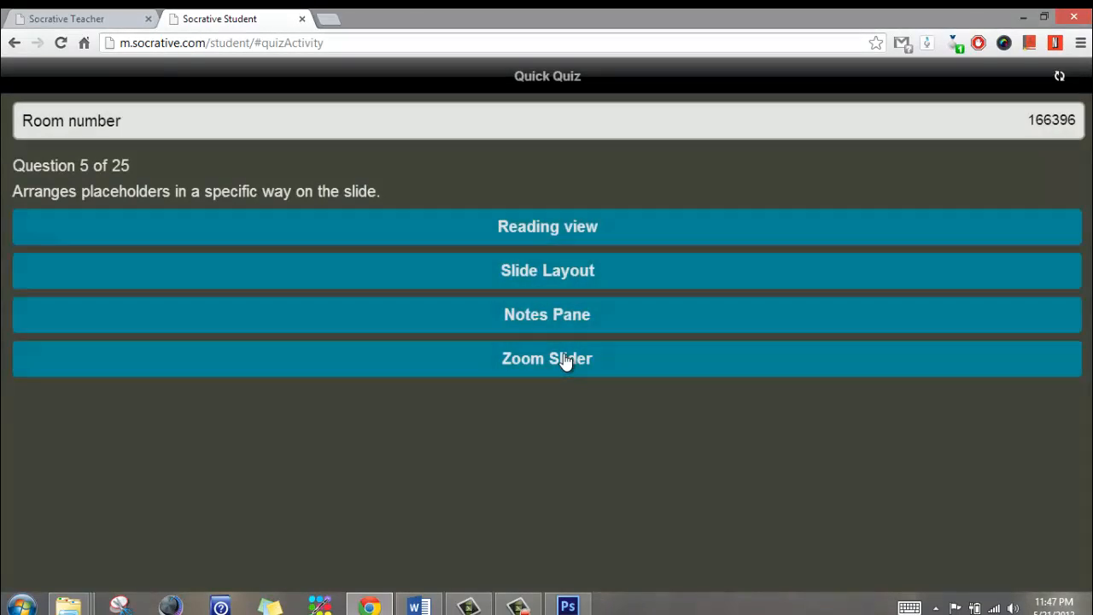
{"action": "left_click", "coordinate": [78, 19]}
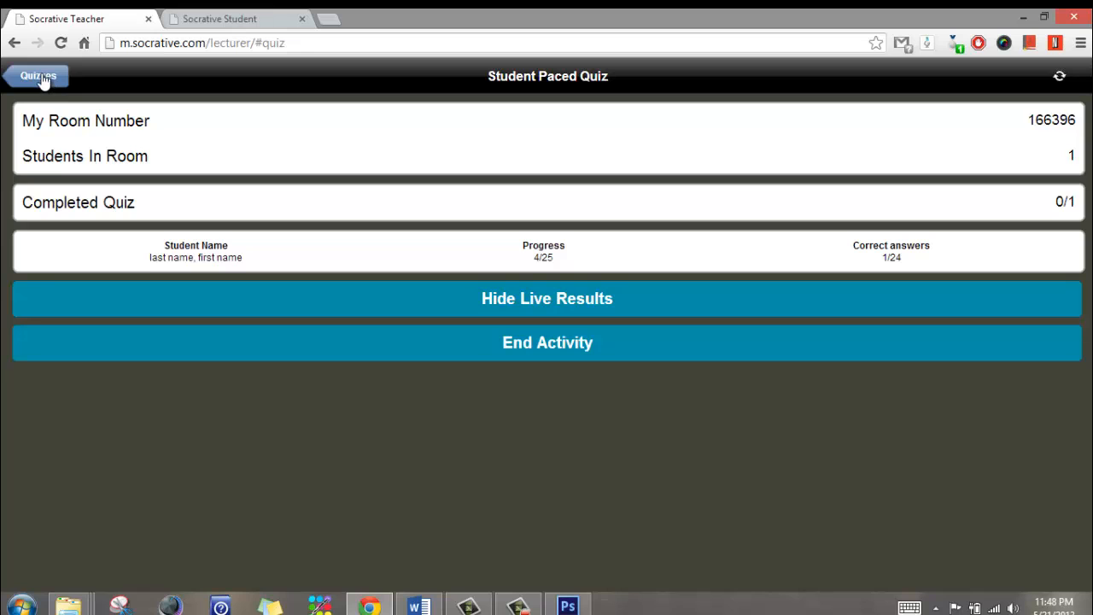
Return to the student's quiz at question 5
{"action": "left_click", "coordinate": [194, 23]}
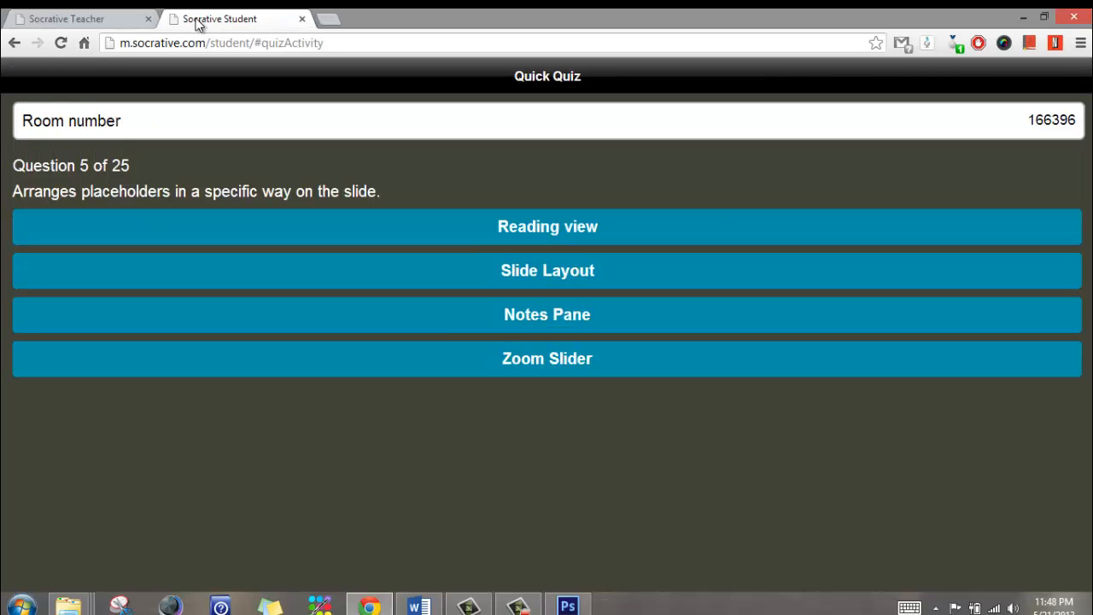
Answer Reading view for question 5 and Reading pane for question 6, then check teacher results
{"action": "left_click", "coordinate": [548, 222]}
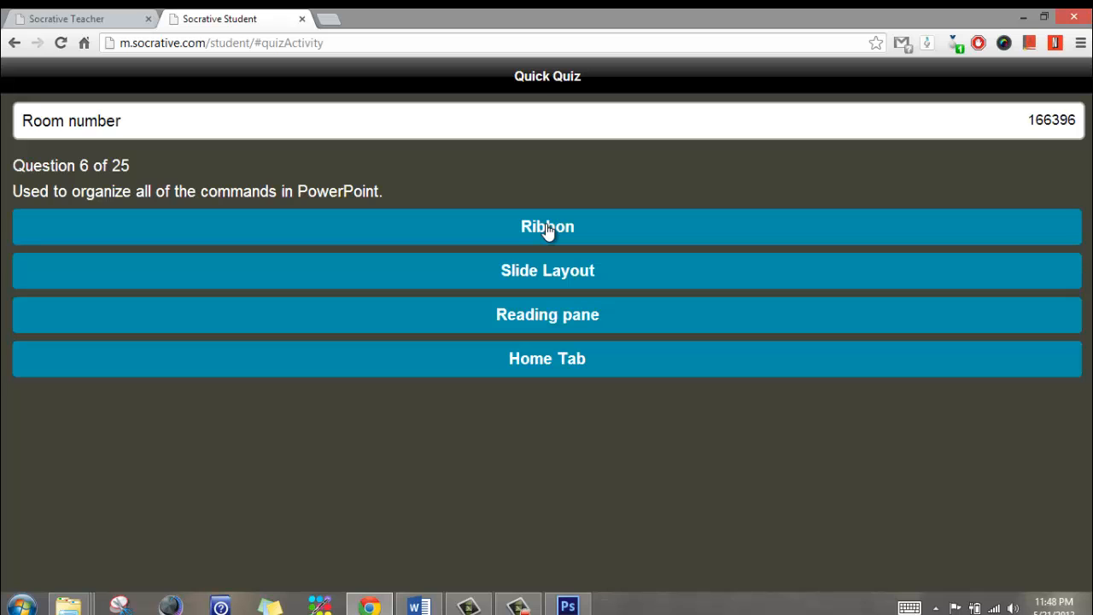
{"action": "left_click", "coordinate": [556, 318]}
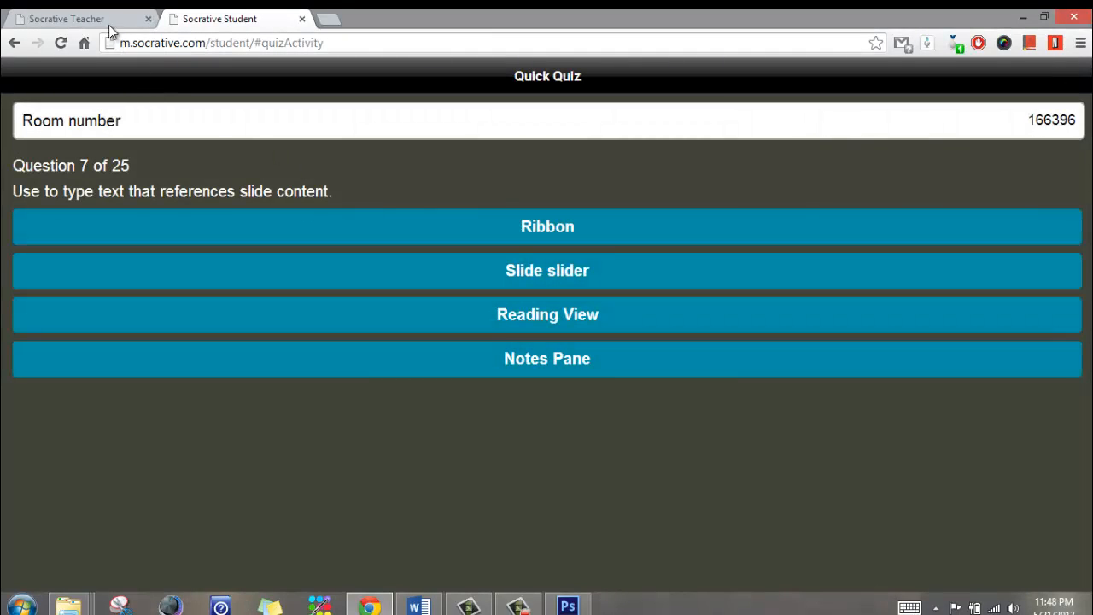
{"action": "left_click", "coordinate": [109, 25]}
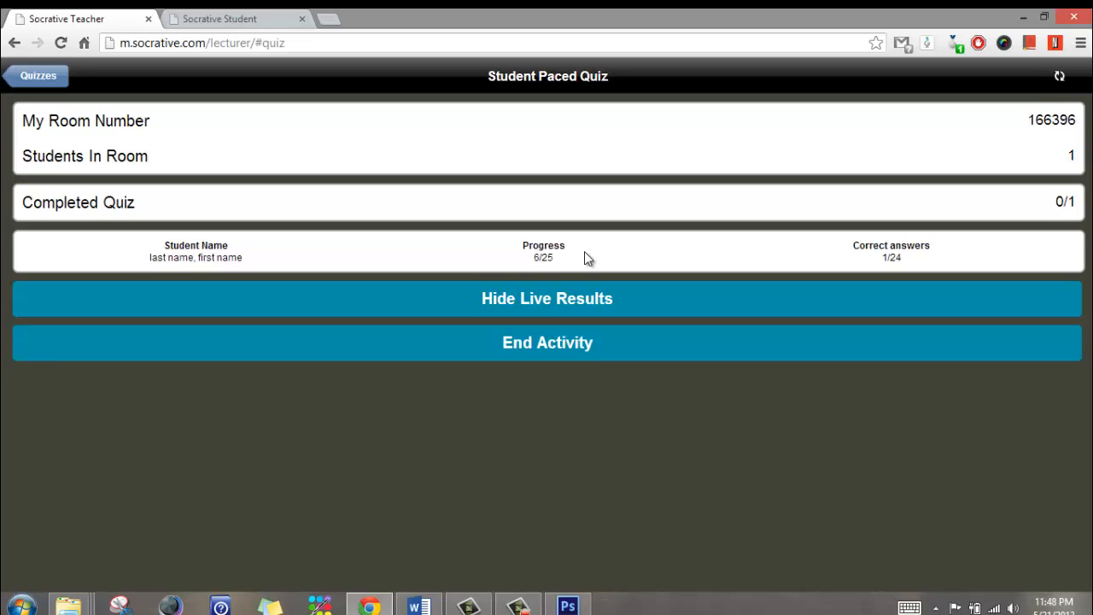
End the quiz activity and download its grade report as an xls file
{"action": "left_click", "coordinate": [555, 342]}
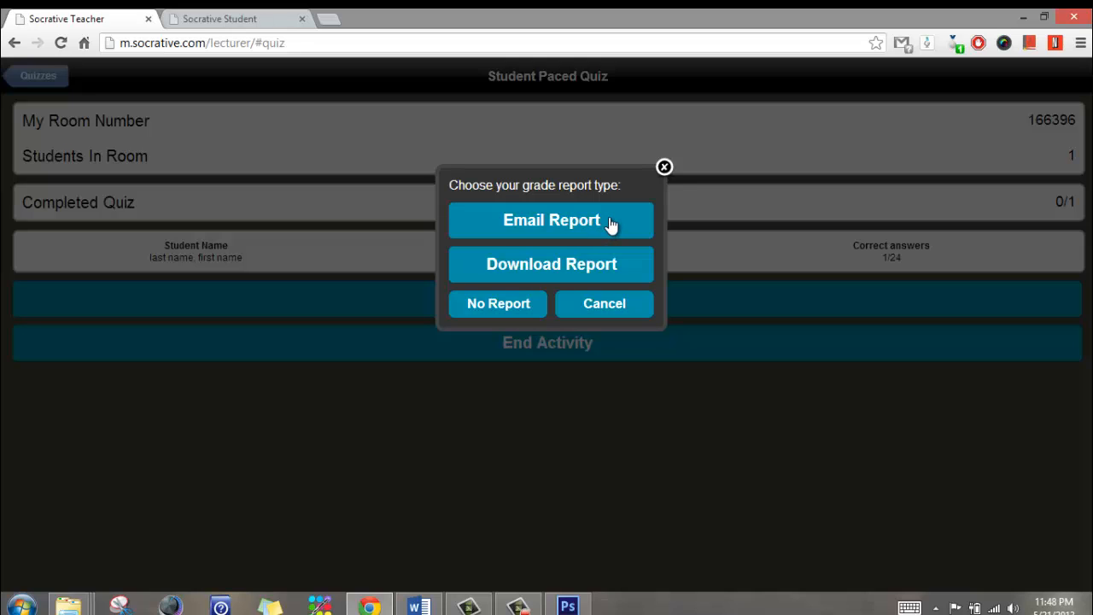
{"action": "left_click", "coordinate": [545, 265]}
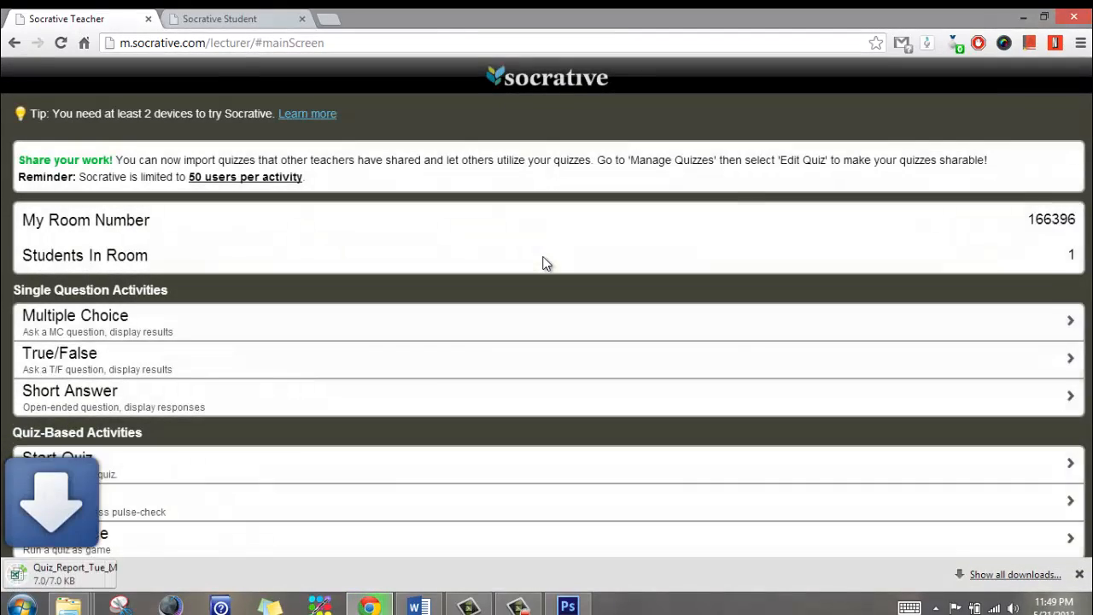
Open the downloaded Quiz_Report file in Excel
{"action": "left_click", "coordinate": [94, 577]}
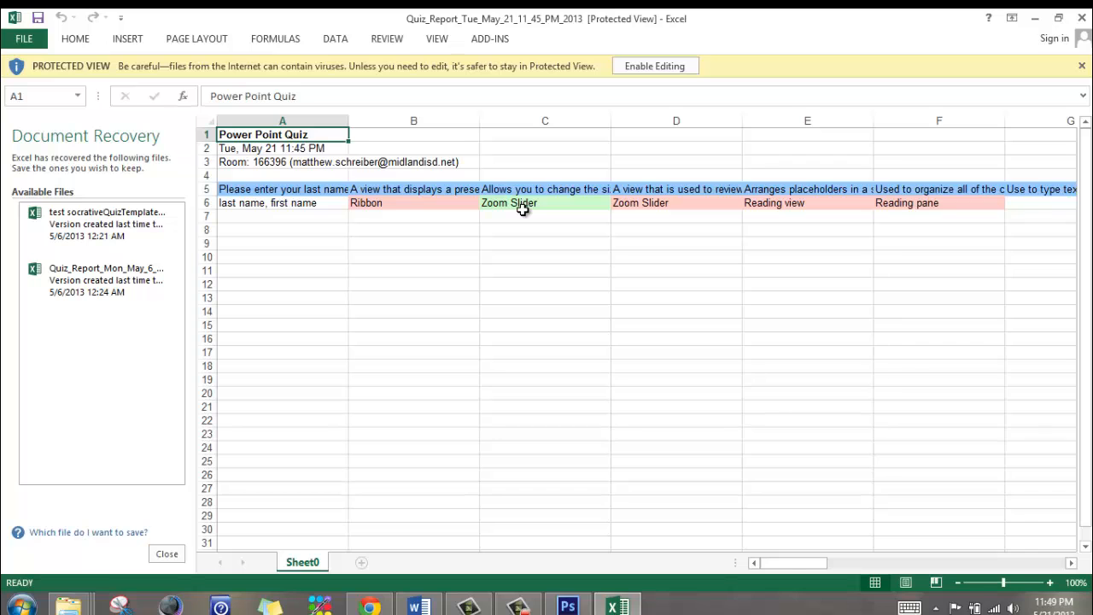
Check the report's Total Score column showing 4, then minimize Excel
{"action": "scroll", "coordinate": [658, 237], "scroll_direction": "right", "scroll_amount": 7}
{"action": "left_click", "coordinate": [659, 233]}
{"action": "scroll", "coordinate": [659, 237], "scroll_direction": "right", "scroll_amount": 13}
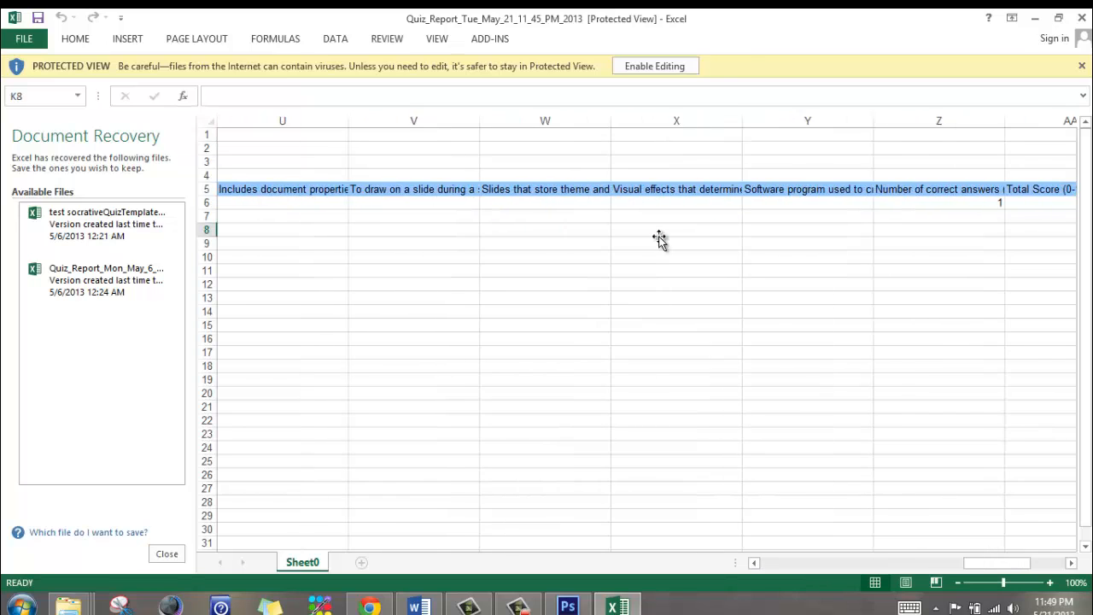
{"action": "scroll", "coordinate": [659, 238], "scroll_direction": "right", "scroll_amount": 2}
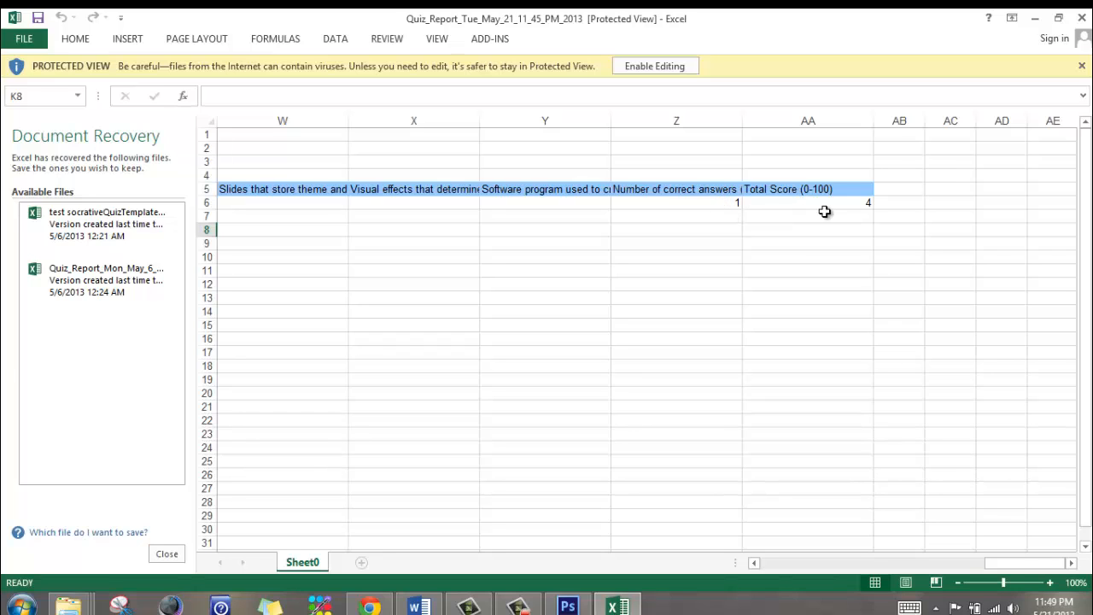
{"action": "scroll", "coordinate": [824, 212], "scroll_direction": "left", "scroll_amount": 10}
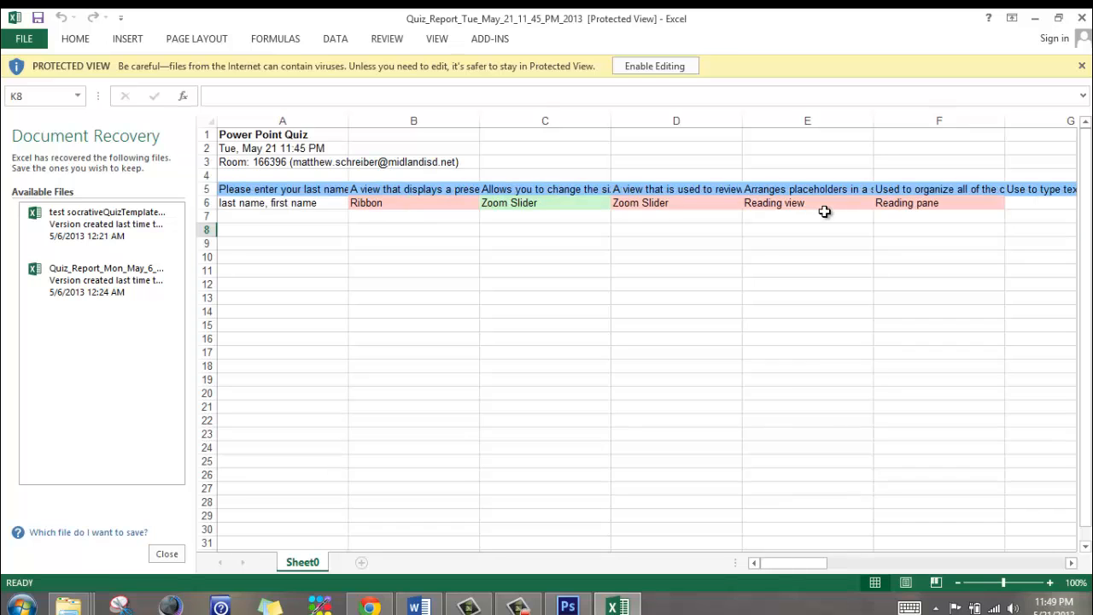
{"action": "left_click", "coordinate": [1036, 18]}
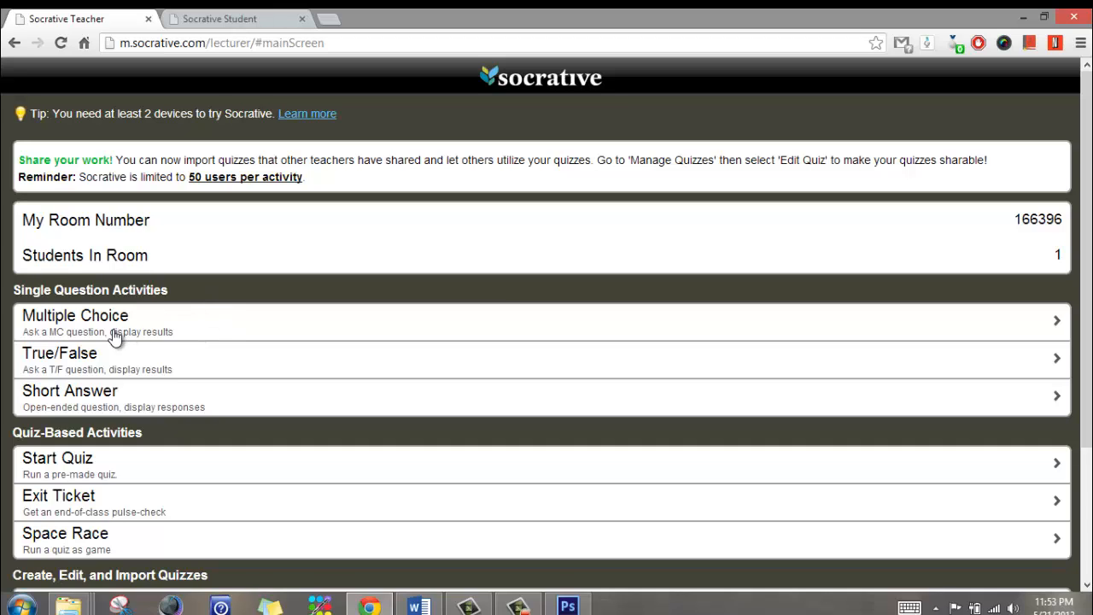
Launch a Short Answer activity, then submit 'submit response here' from the student view
{"action": "left_click", "coordinate": [110, 395]}
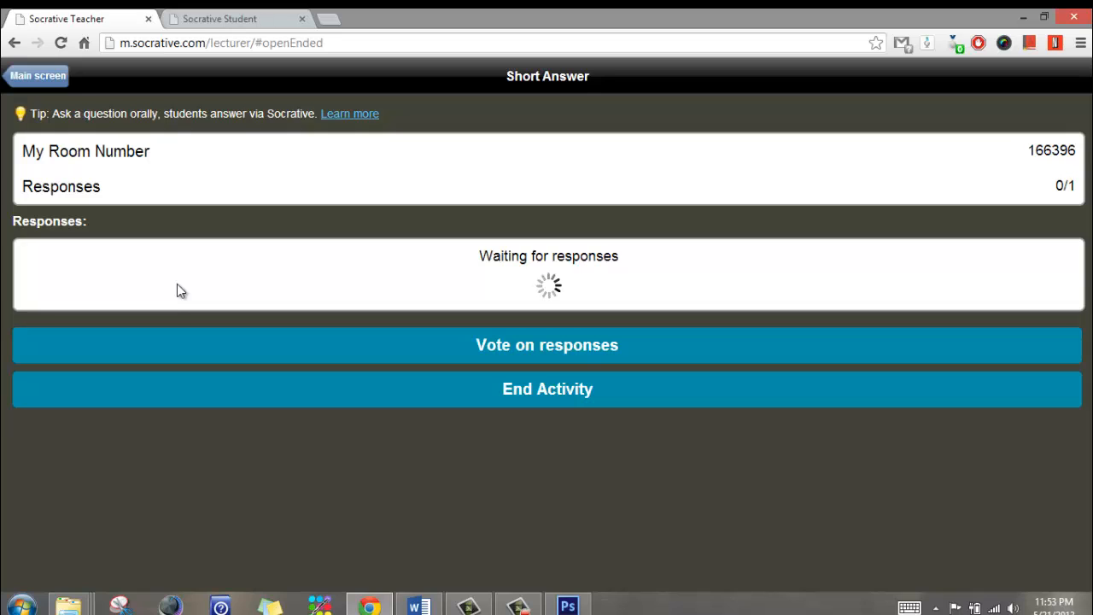
{"action": "left_click", "coordinate": [253, 24]}
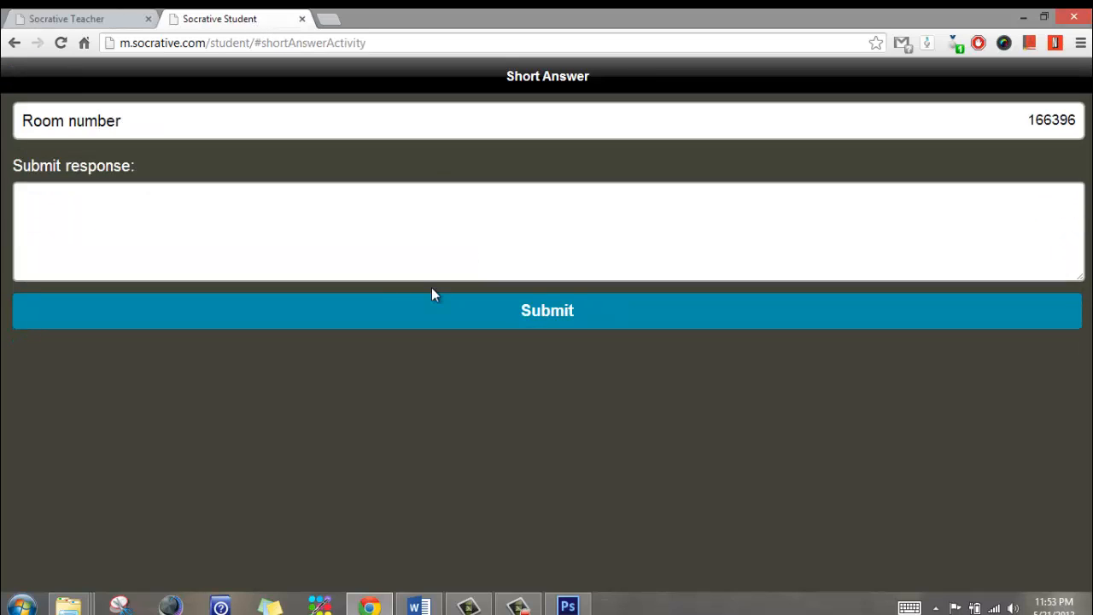
{"action": "left_click", "coordinate": [456, 228]}
{"action": "type", "text": "sumi"}
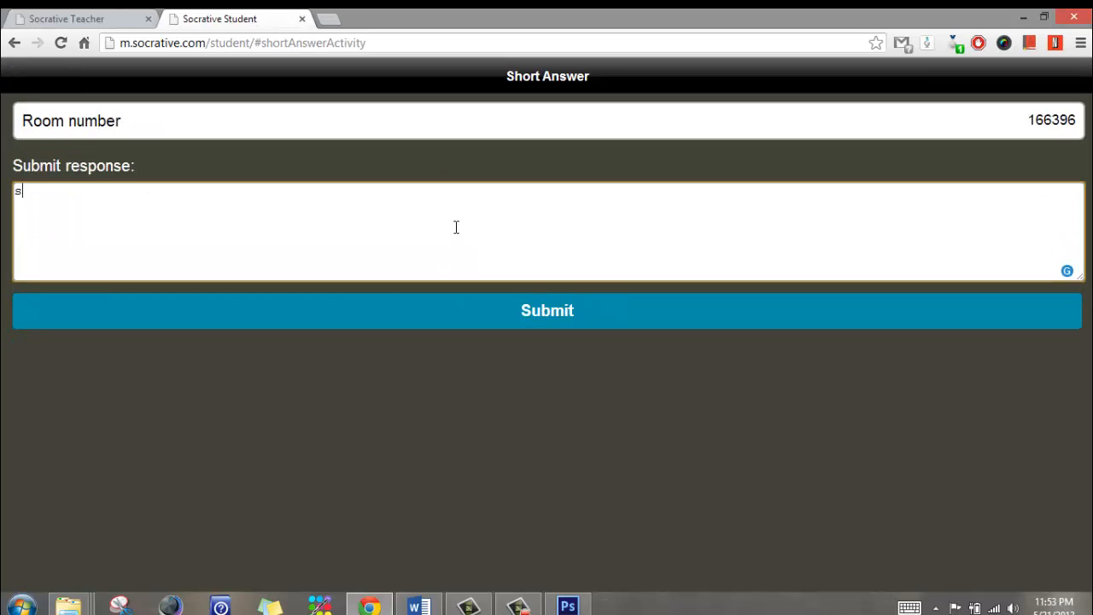
{"action": "key", "text": "BackSpace"}
{"action": "key", "text": "BackSpace"}
{"action": "type", "text": "bmit"}
{"action": "type", "text": " resc"}
{"action": "key", "text": "BackSpace"}
{"action": "type", "text": "ponse here"}
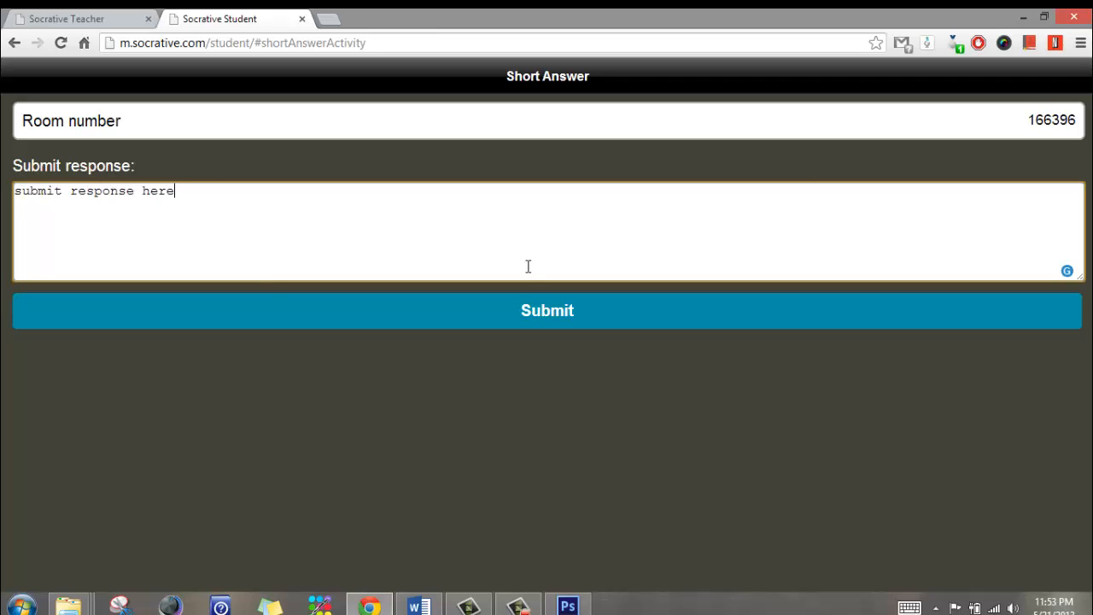
{"action": "left_click", "coordinate": [531, 316]}
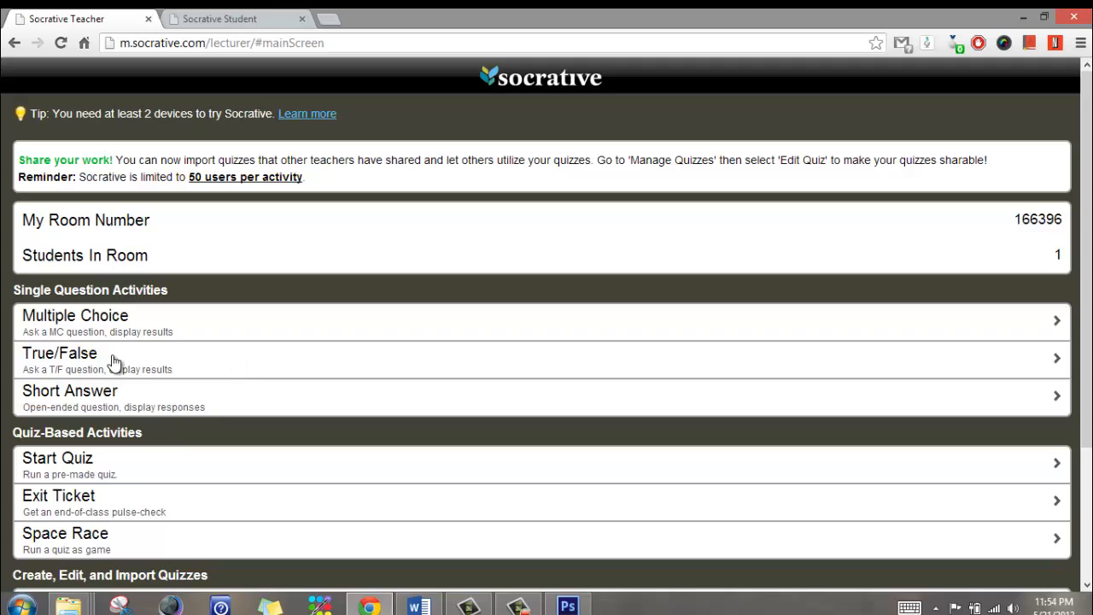
{"action": "scroll", "coordinate": [320, 286], "scroll_direction": "down", "scroll_amount": 3}
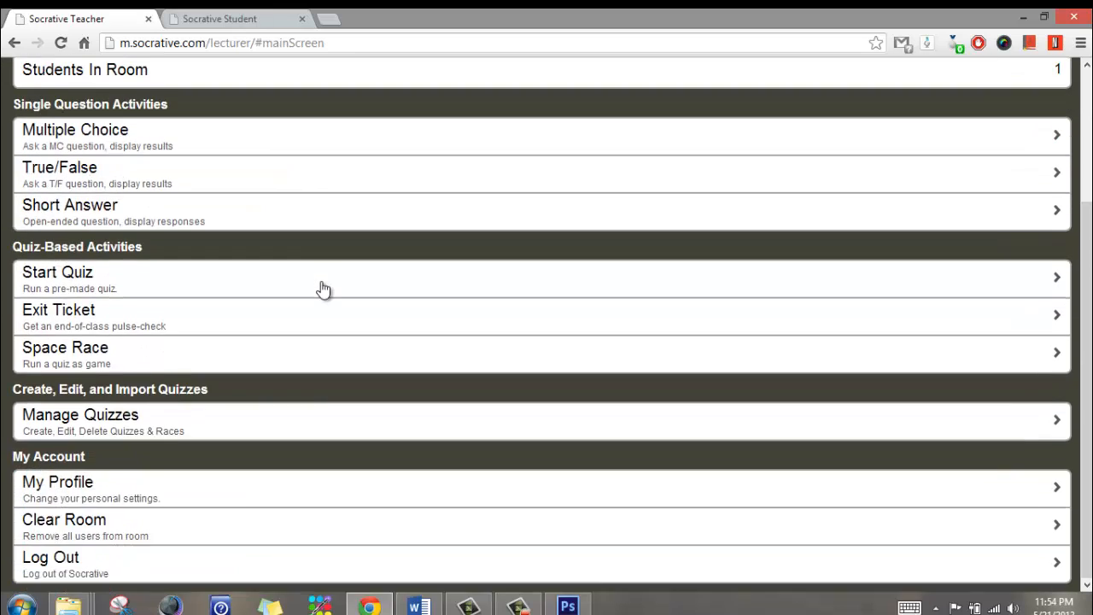
{"action": "scroll", "coordinate": [319, 286], "scroll_direction": "up", "scroll_amount": 3}
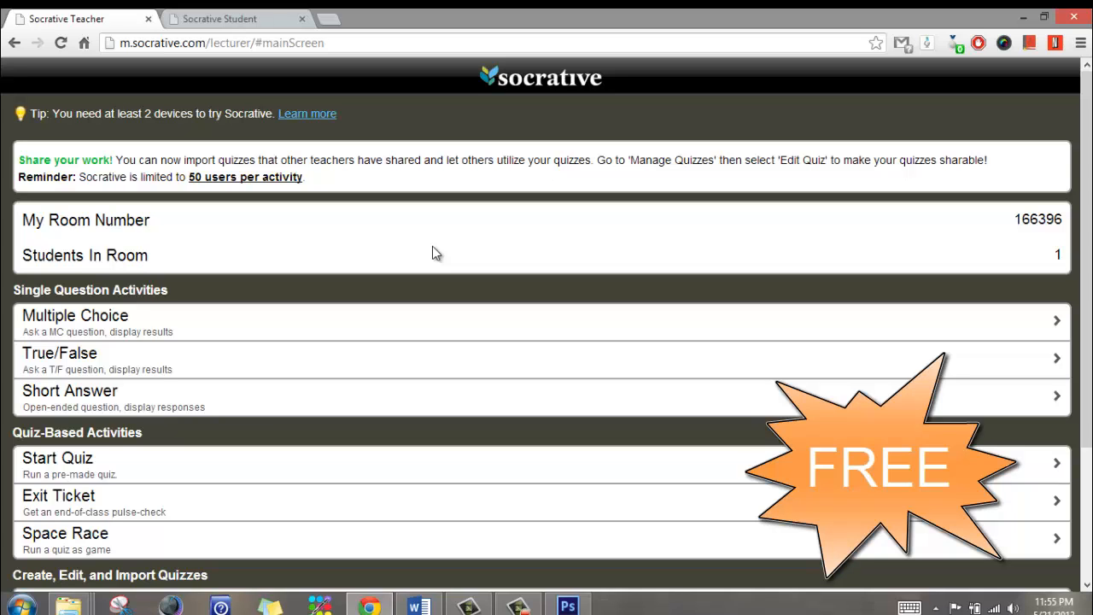
{"action": "scroll", "coordinate": [432, 247], "scroll_direction": "down", "scroll_amount": 3}
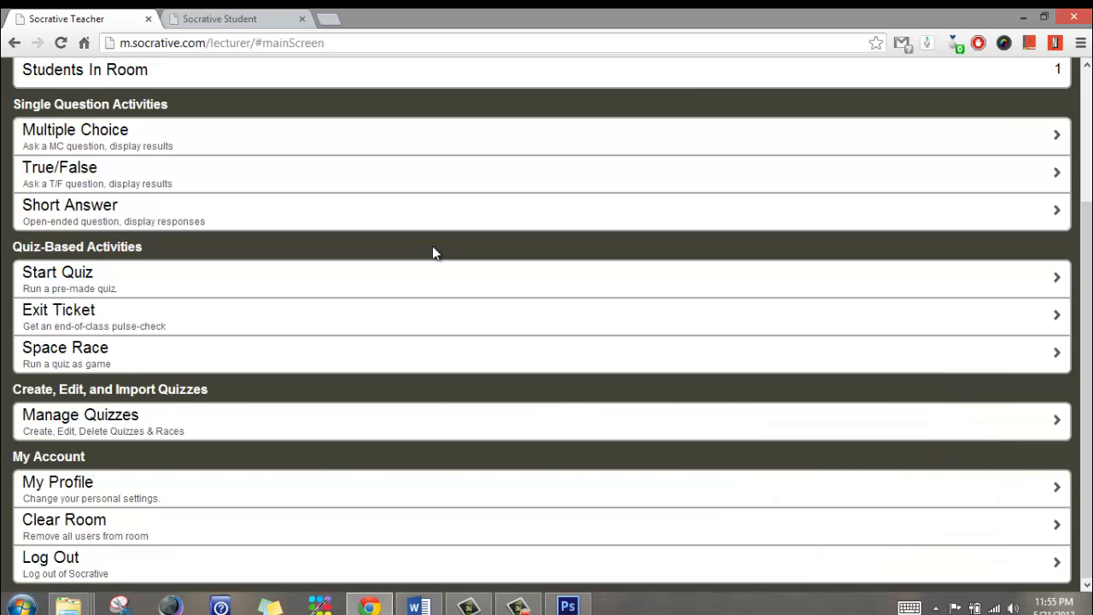
{"action": "scroll", "coordinate": [432, 247], "scroll_direction": "up", "scroll_amount": 3}
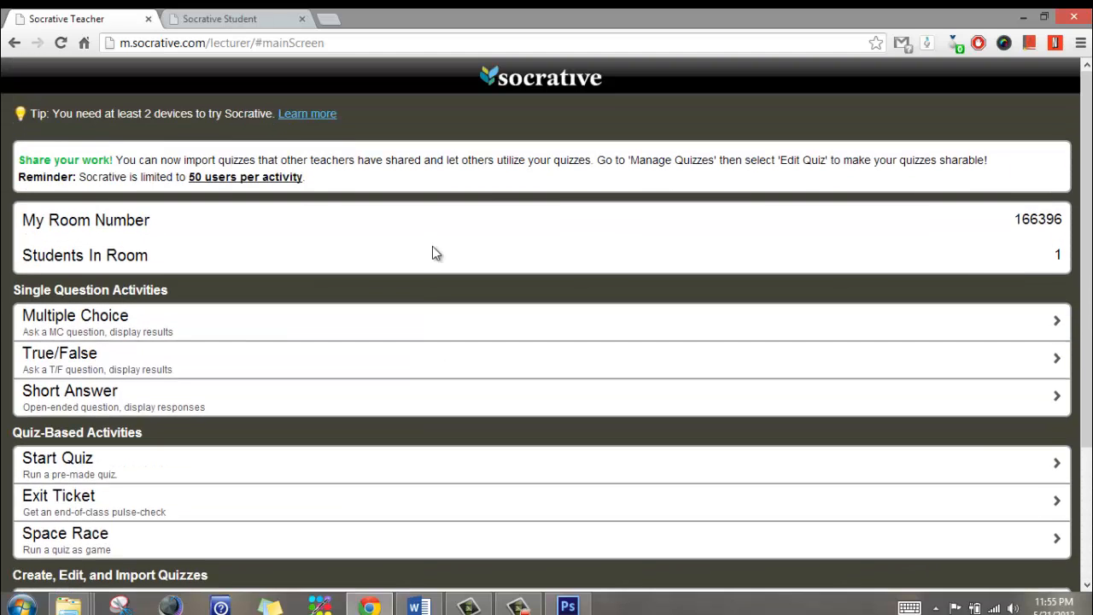